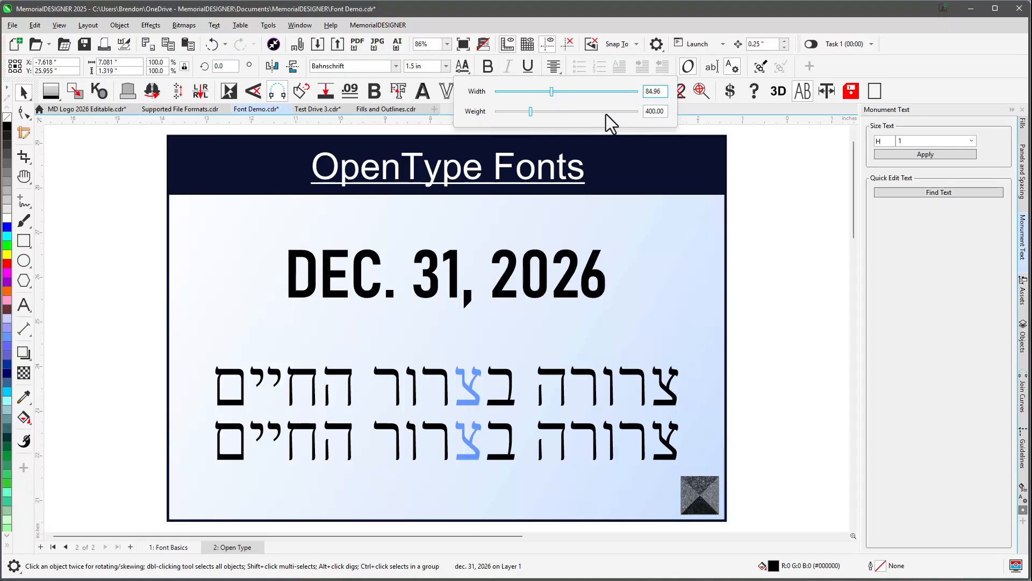
# Set the date line's variable font weight to about 485.
pyautogui.click(639, 112)
pyautogui.moveTo(637, 112); pyautogui.dragTo(561, 111)
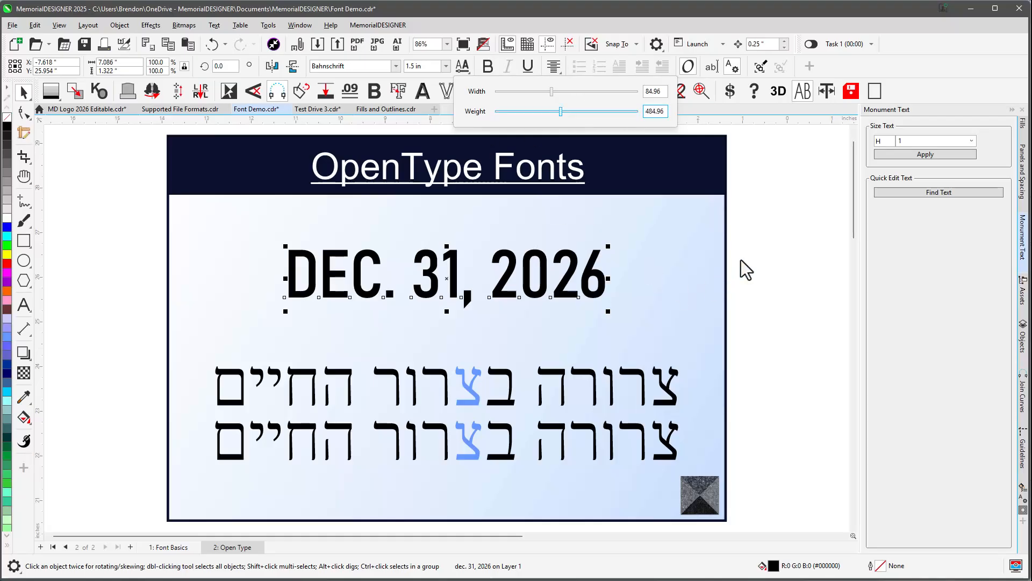
# Select the upper Hebrew line and raise its variable font weight to about 538.
pyautogui.scroll(1, 457, 376)
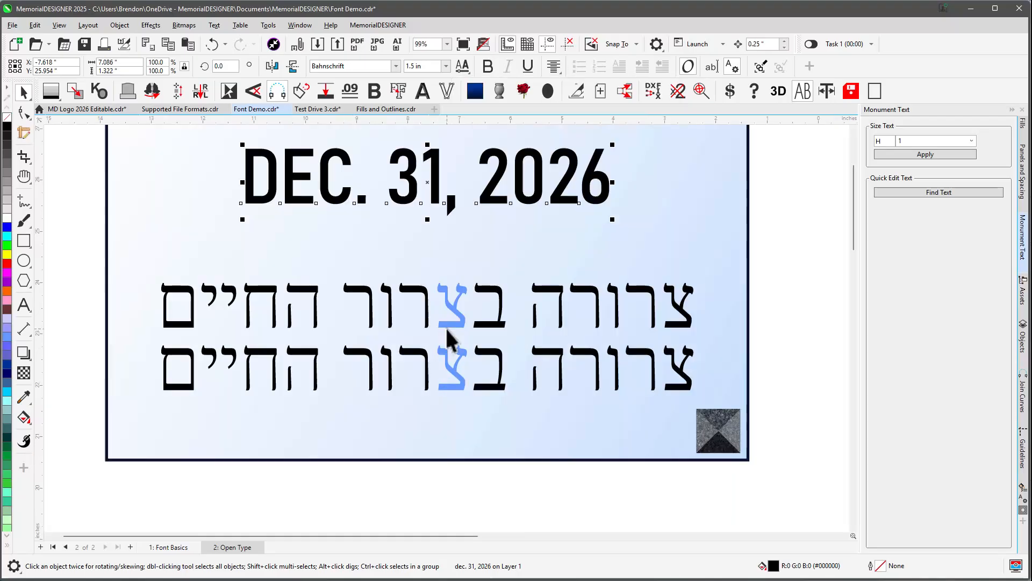
pyautogui.scroll(4, 447, 336)
pyautogui.click(466, 323)
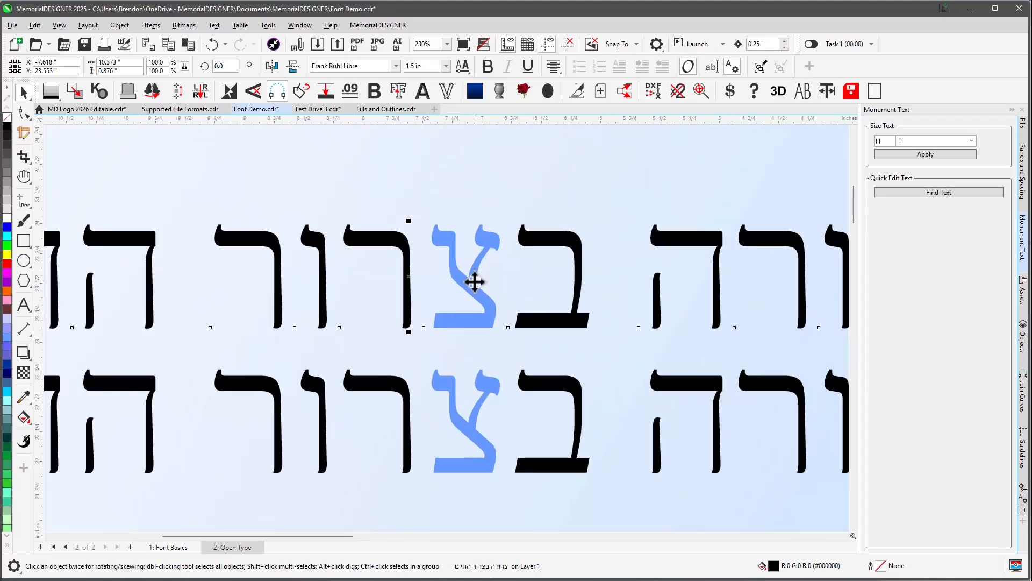
pyautogui.click(463, 65)
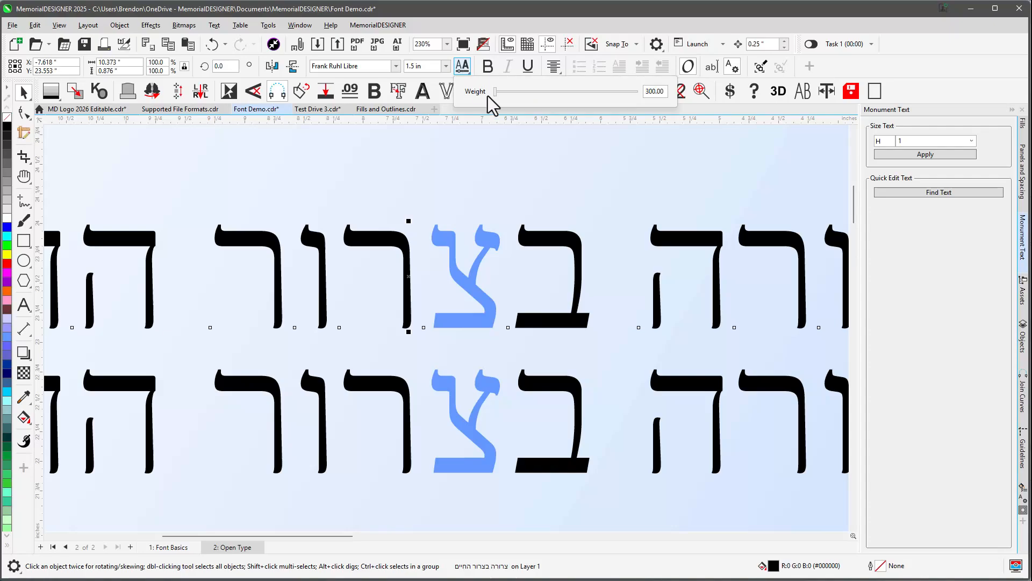
pyautogui.moveTo(496, 92); pyautogui.dragTo(576, 93)
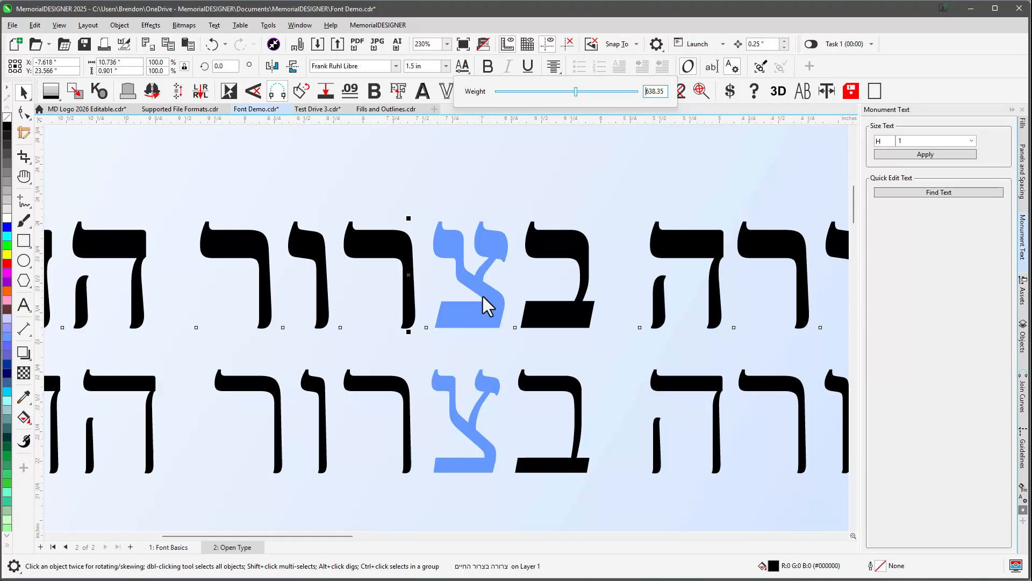
# Preview the Hebrew text in wireframe view.
pyautogui.click(484, 44)
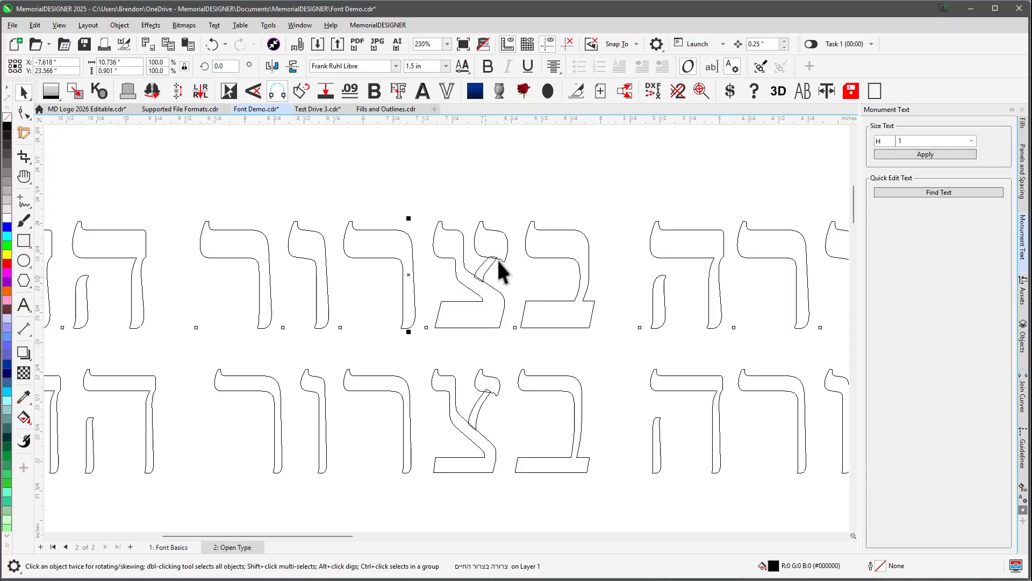
pyautogui.click(499, 199)
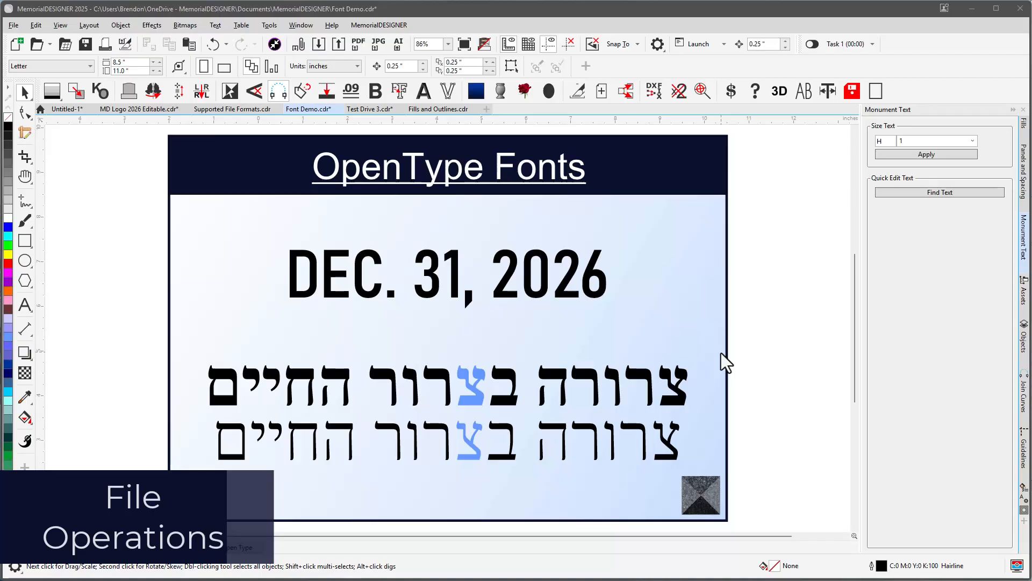
# Send the document to PDF, review the PDF in the viewer, and minimise the viewer.
pyautogui.click(11, 27)
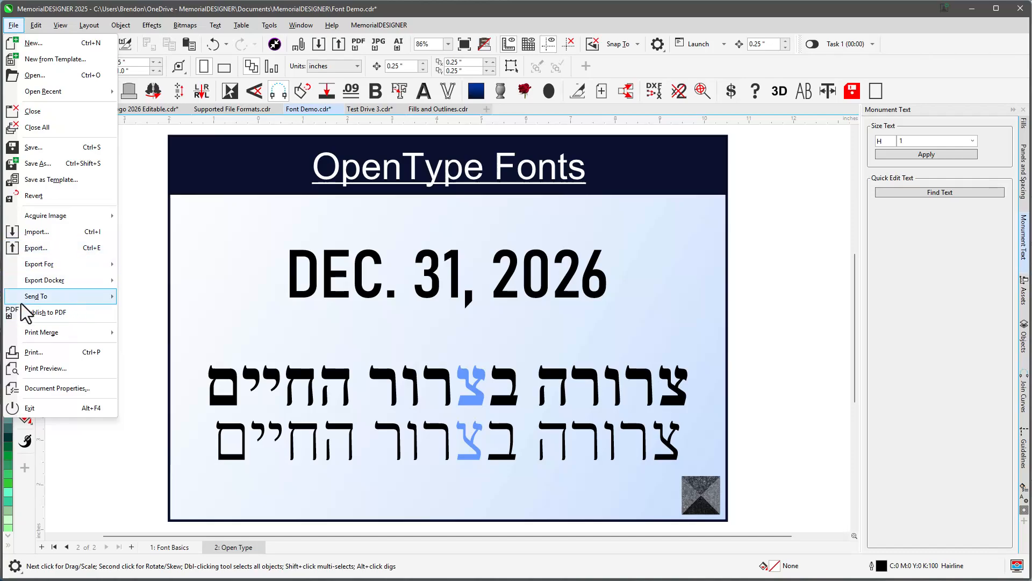
pyautogui.click(149, 285)
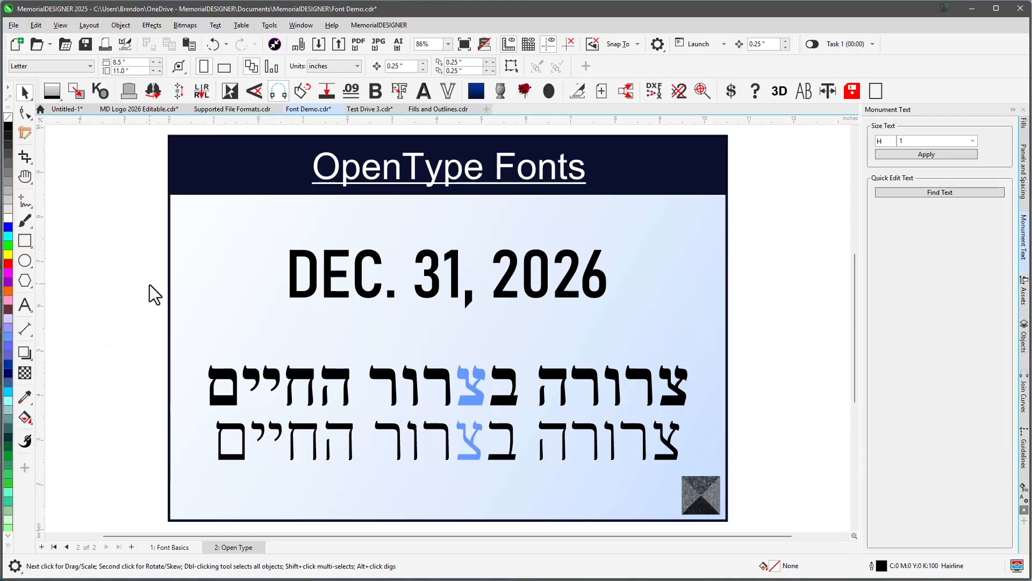
pyautogui.scroll(-1, 460, 328)
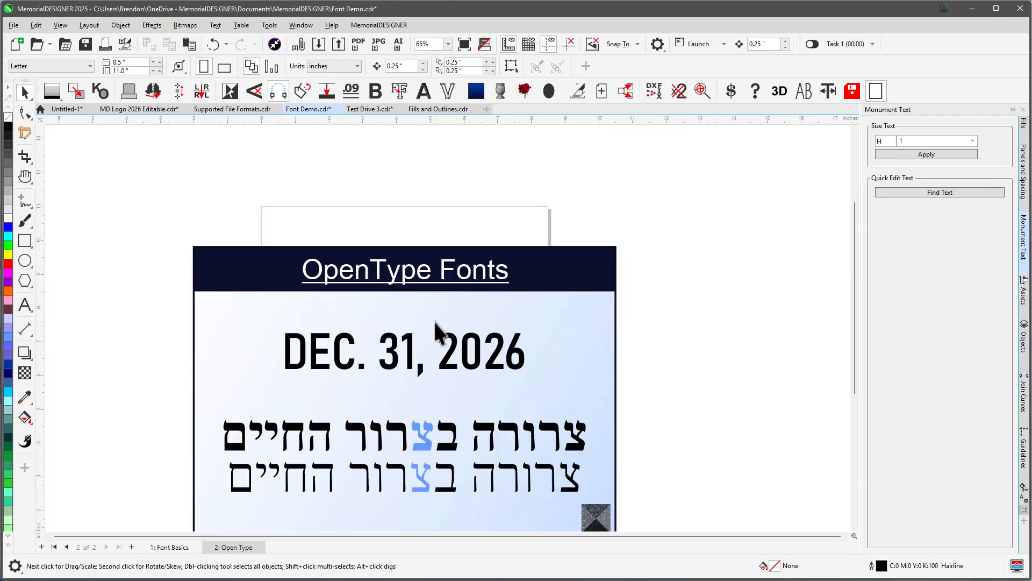
pyautogui.scroll(1, 425, 329)
pyautogui.scroll(-3, 425, 329)
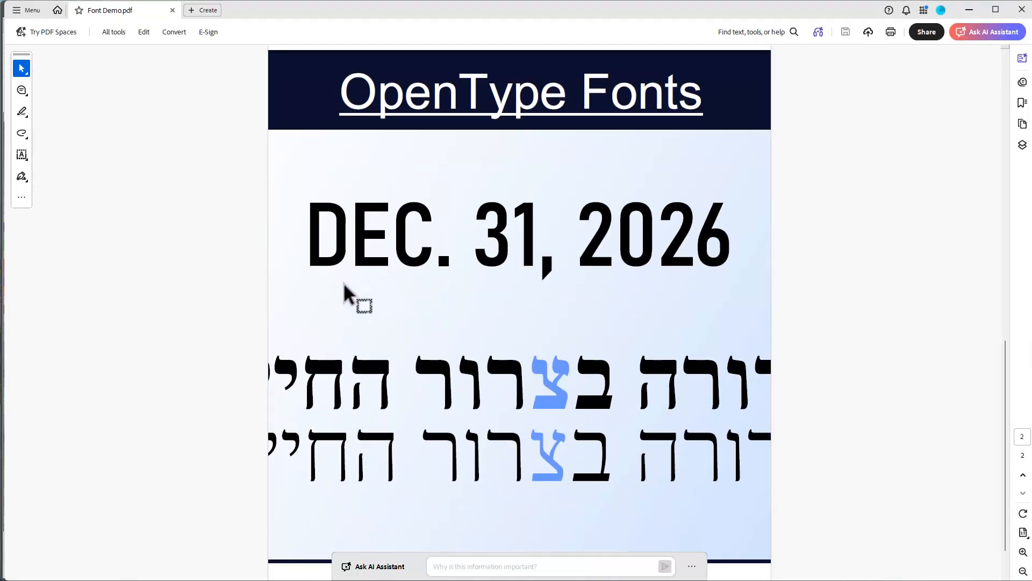
pyautogui.click(970, 11)
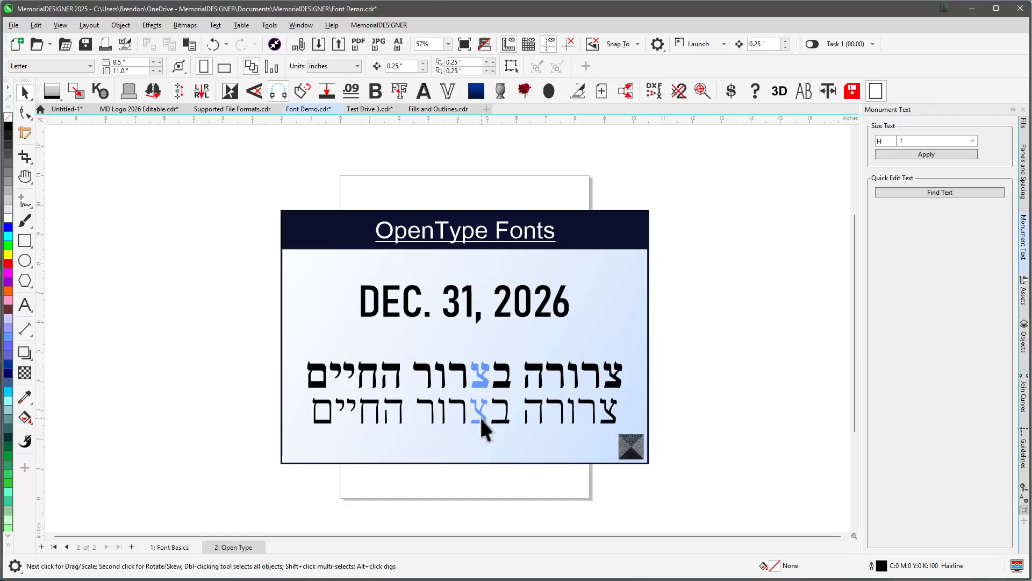
# Open Save As and review the CorelDRAW file version options for saving.
pyautogui.click(13, 25)
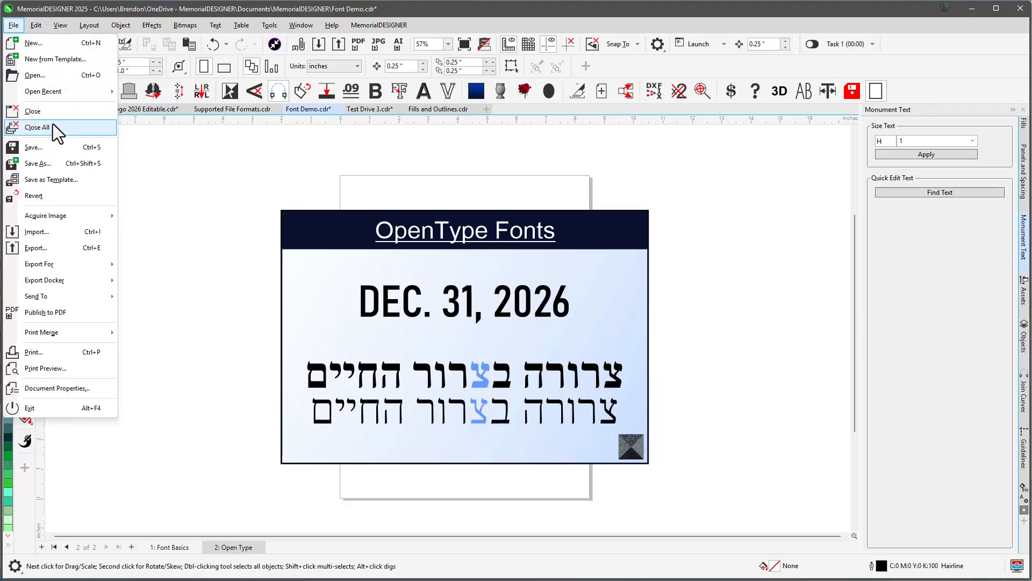
pyautogui.click(53, 163)
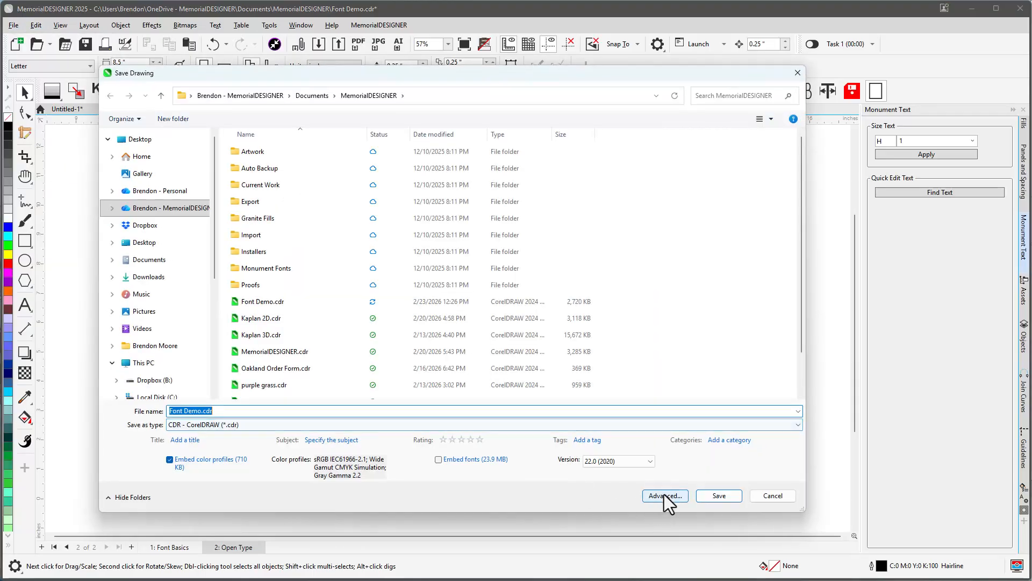
pyautogui.click(631, 460)
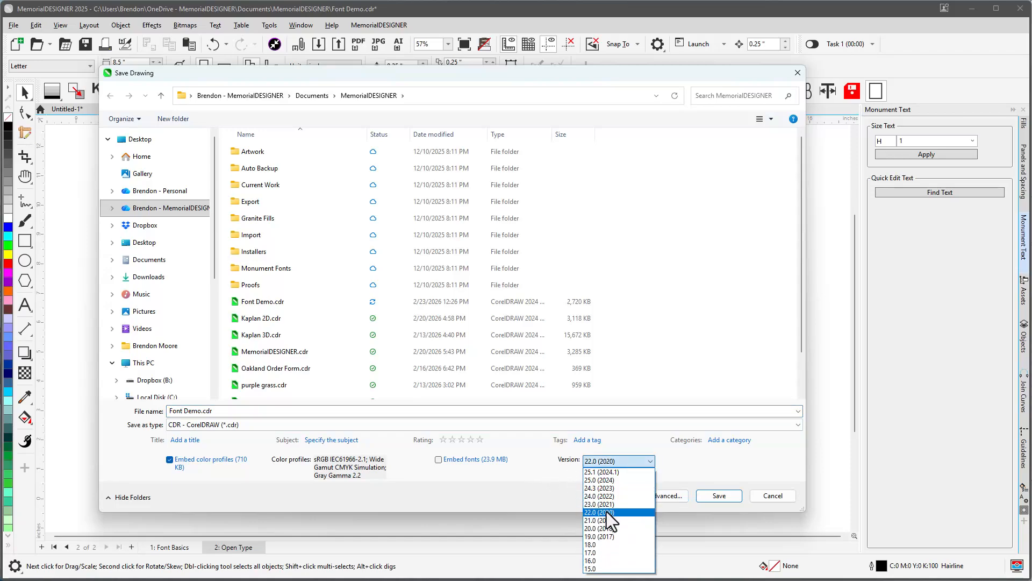
pyautogui.click(638, 451)
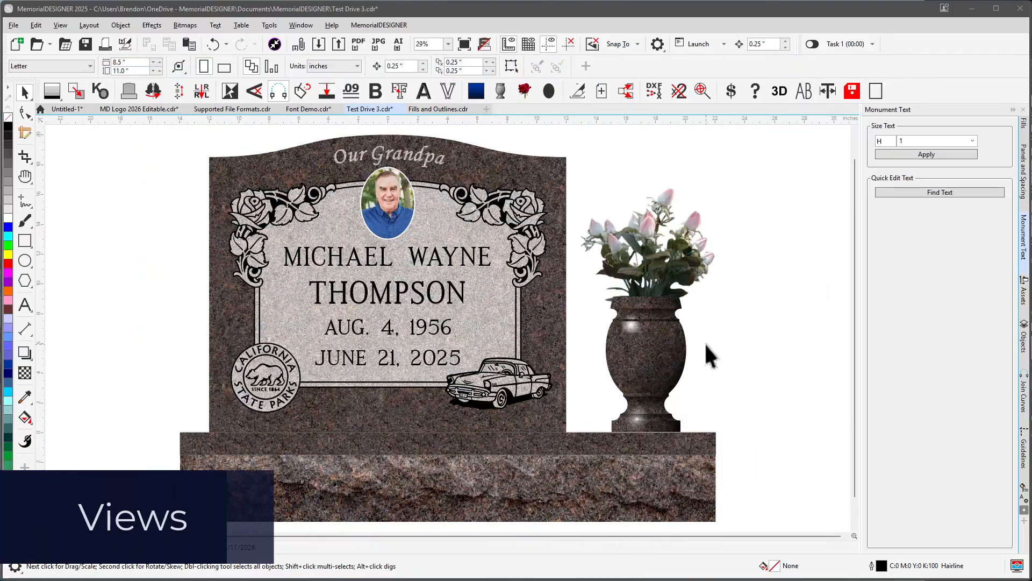
# Compare the monument design in wireframe, enhanced and full-screen preview views.
pyautogui.click(60, 25)
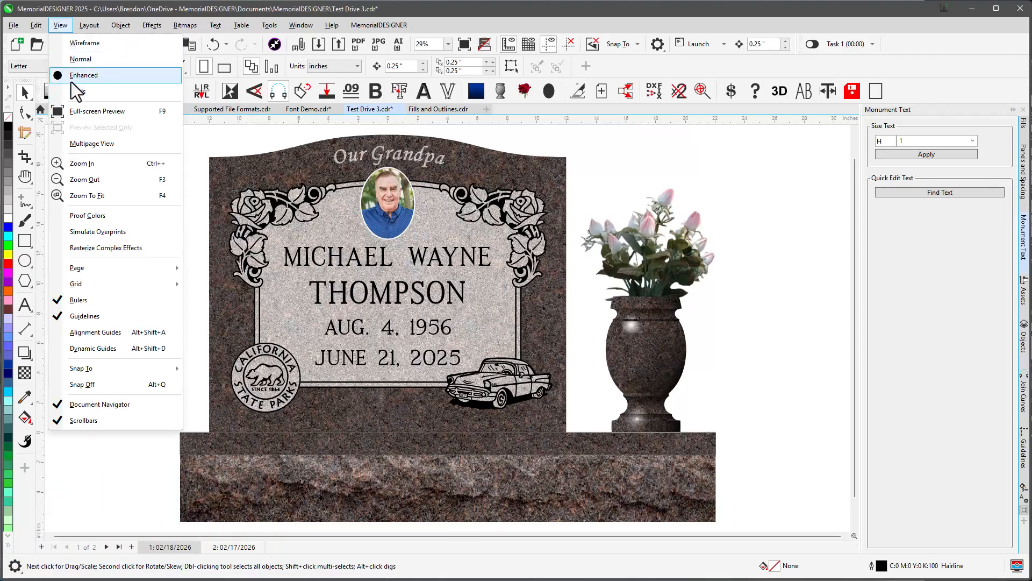
pyautogui.click(79, 46)
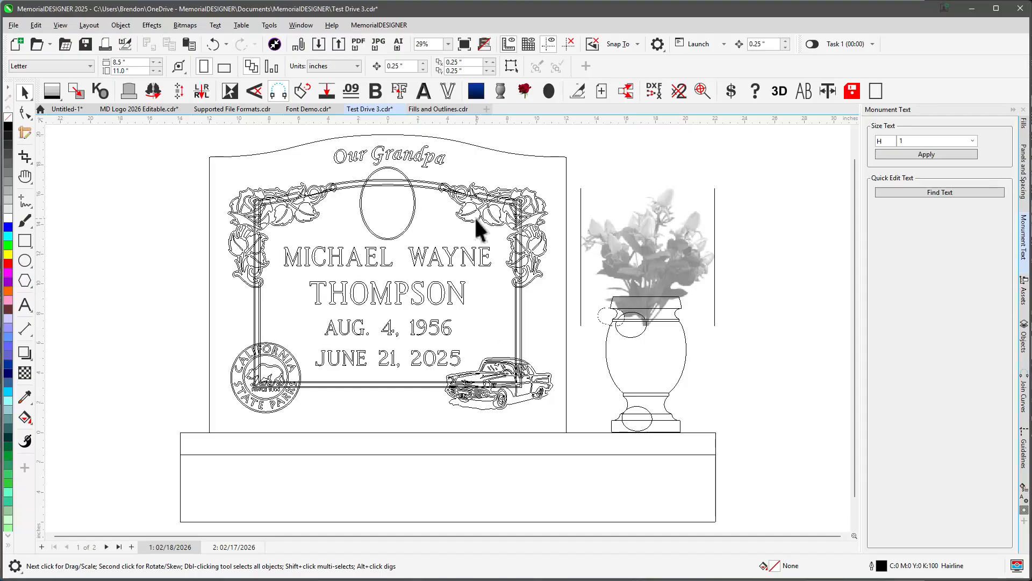
pyautogui.click(484, 47)
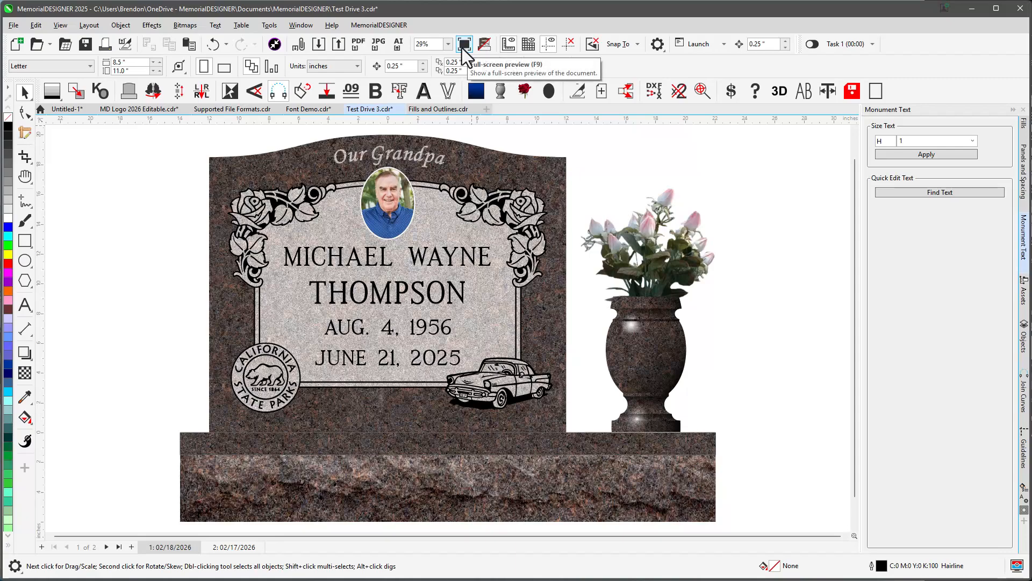
pyautogui.click(464, 46)
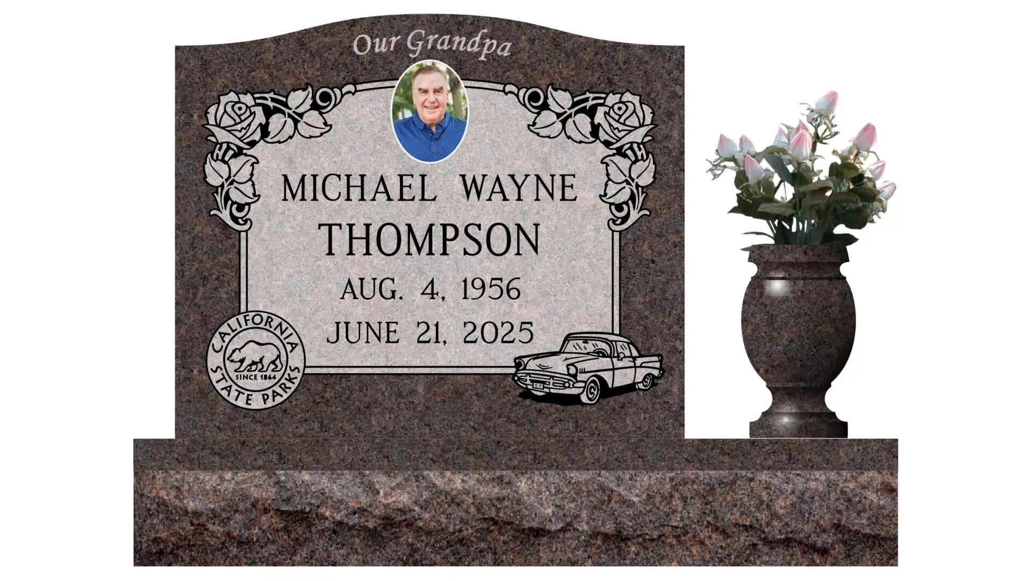
pyautogui.click(579, 367)
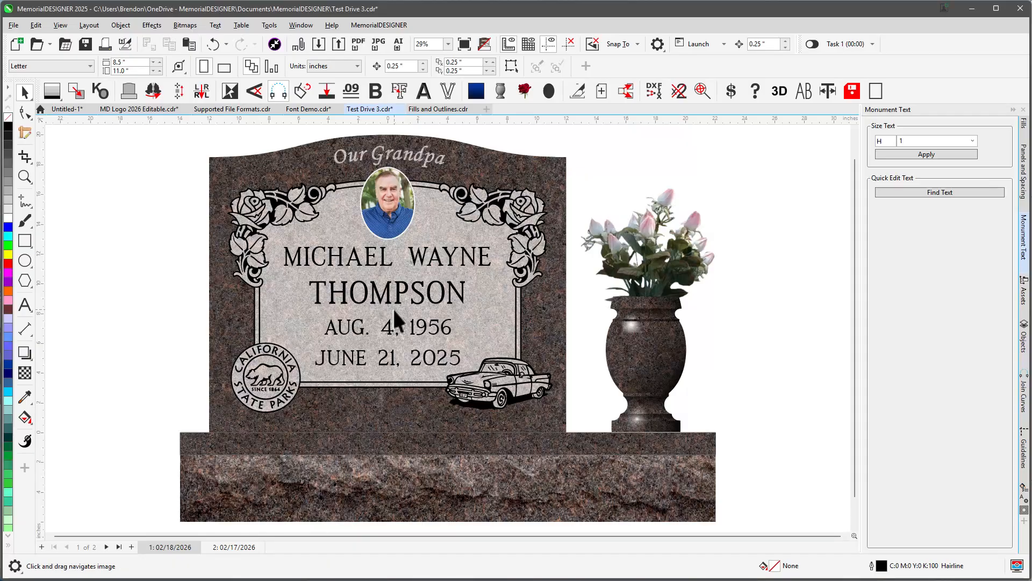
# Select the Pan tool and pan across the monument design.
pyautogui.moveTo(394, 311); pyautogui.dragTo(445, 328)
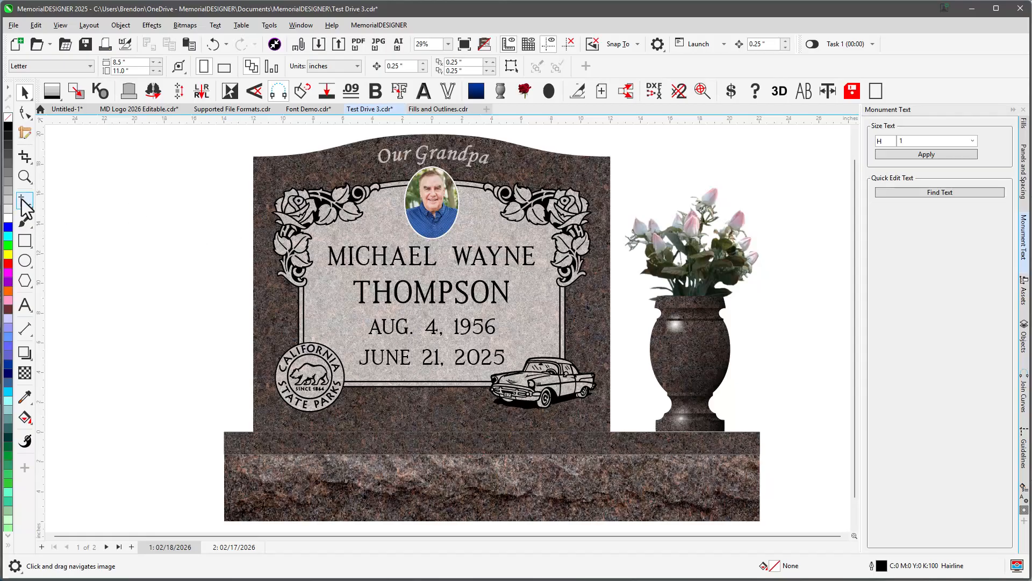
pyautogui.click(31, 185)
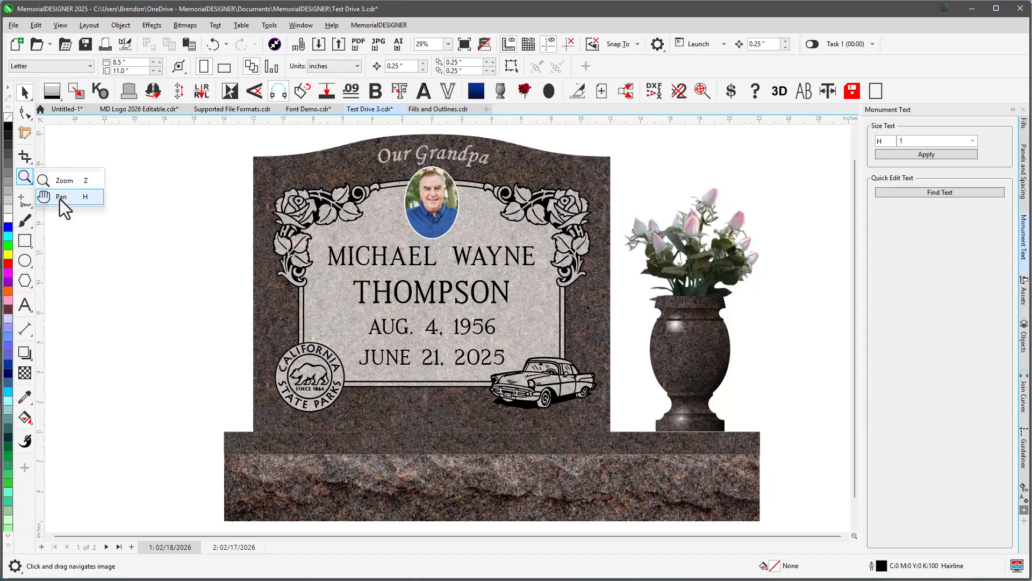
pyautogui.click(87, 198)
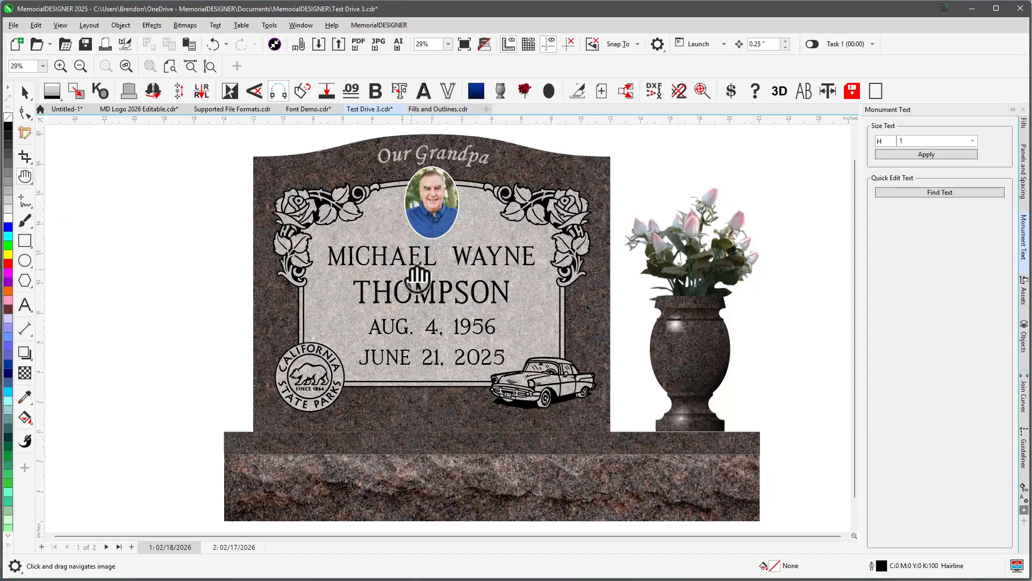
pyautogui.moveTo(452, 292); pyautogui.dragTo(419, 291)
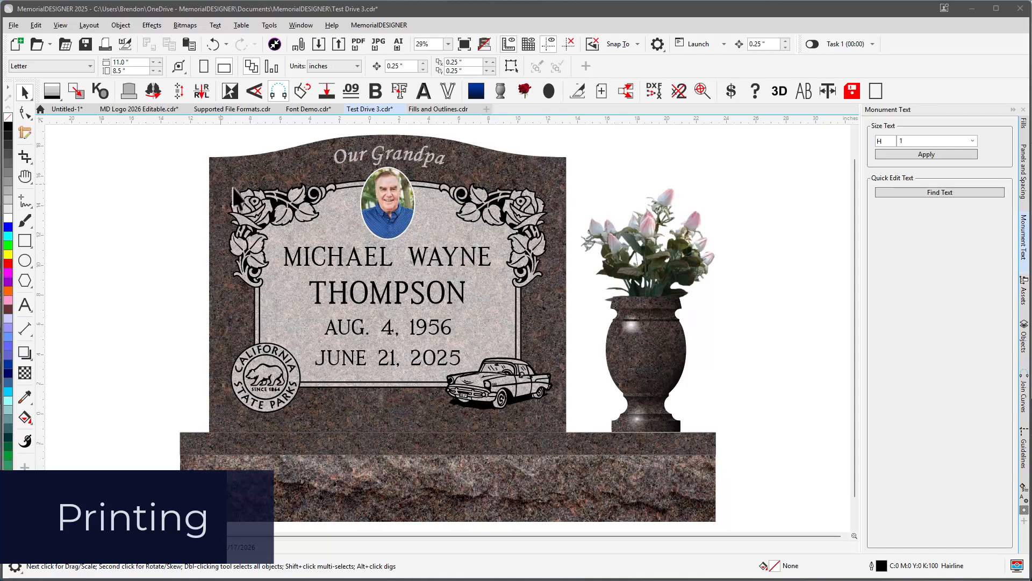
# Open the Print dialog and show its preview pane.
pyautogui.click(20, 24)
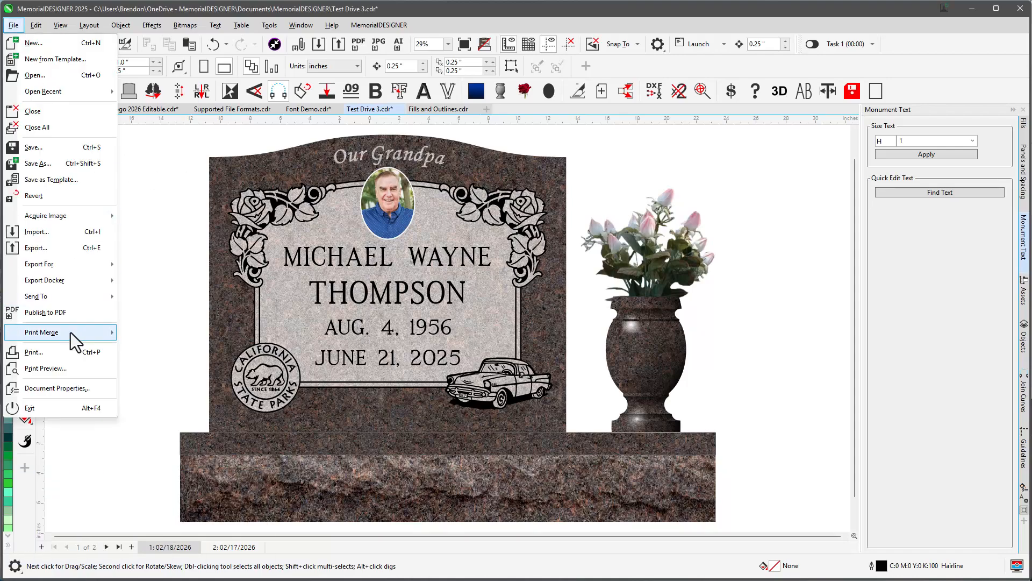
pyautogui.click(65, 353)
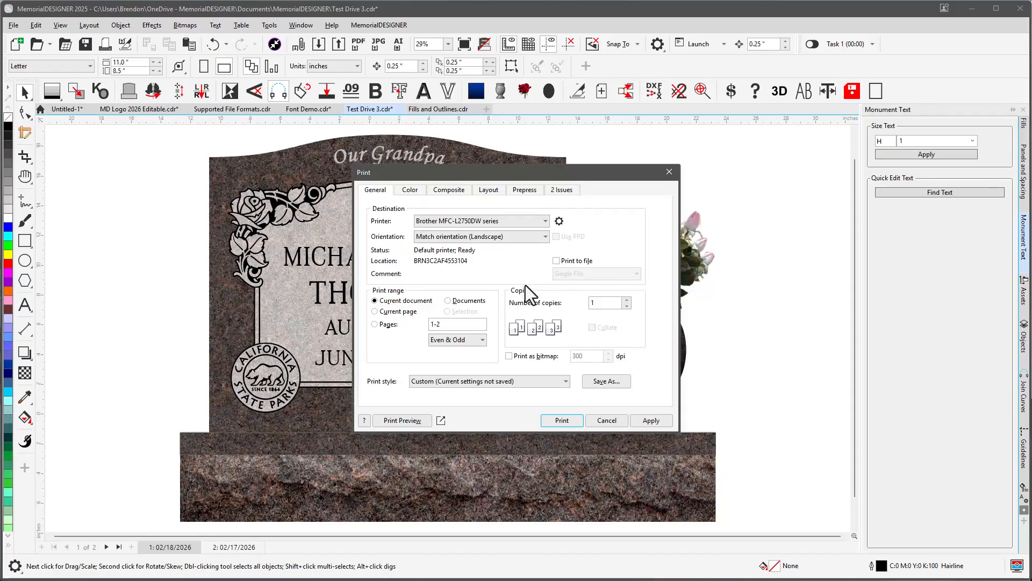
pyautogui.click(441, 421)
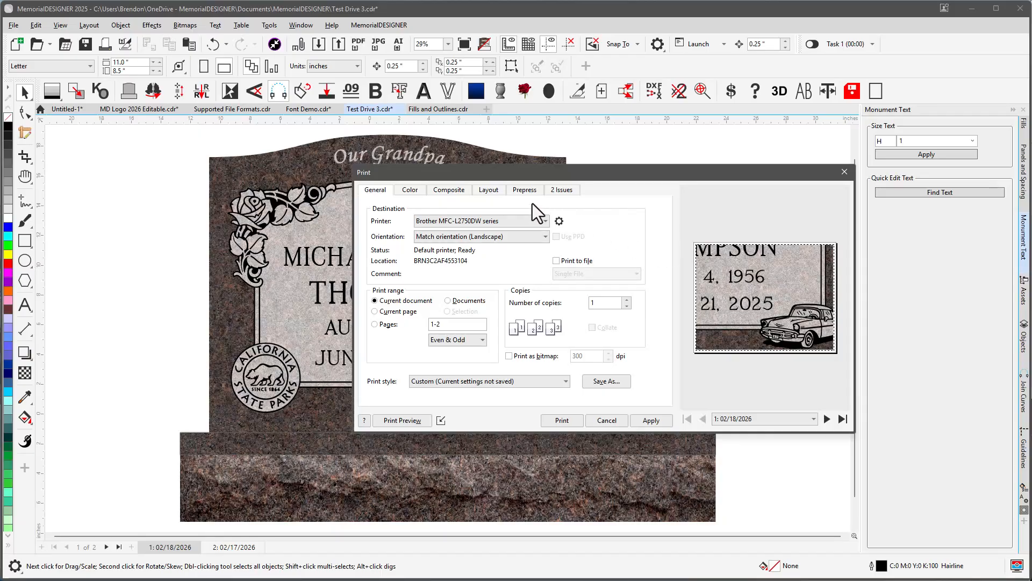
# Set the print image position to Fit to page.
pyautogui.click(489, 190)
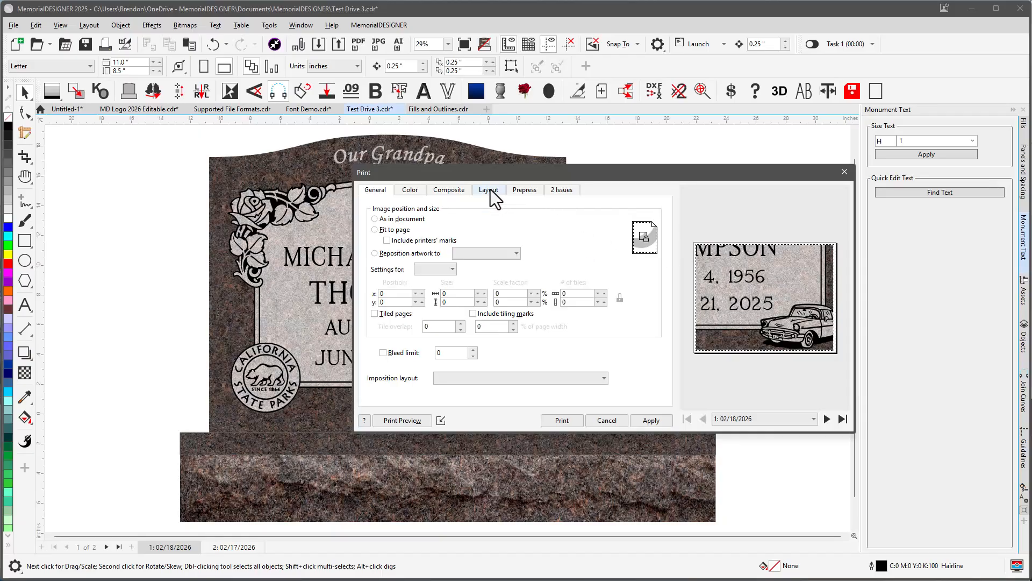
pyautogui.click(375, 231)
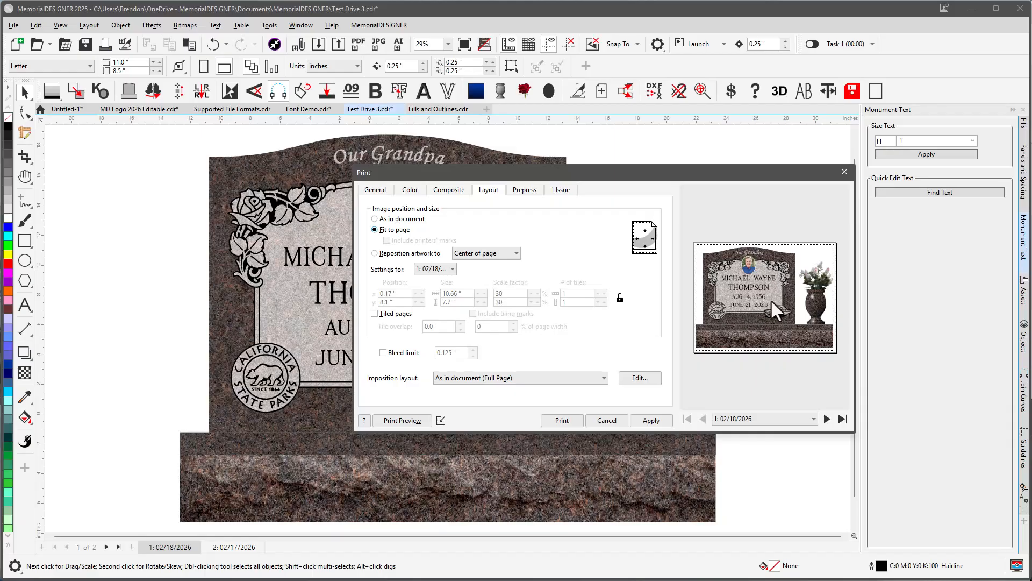
# Check the orientation options and the printer properties without changing them.
pyautogui.click(379, 191)
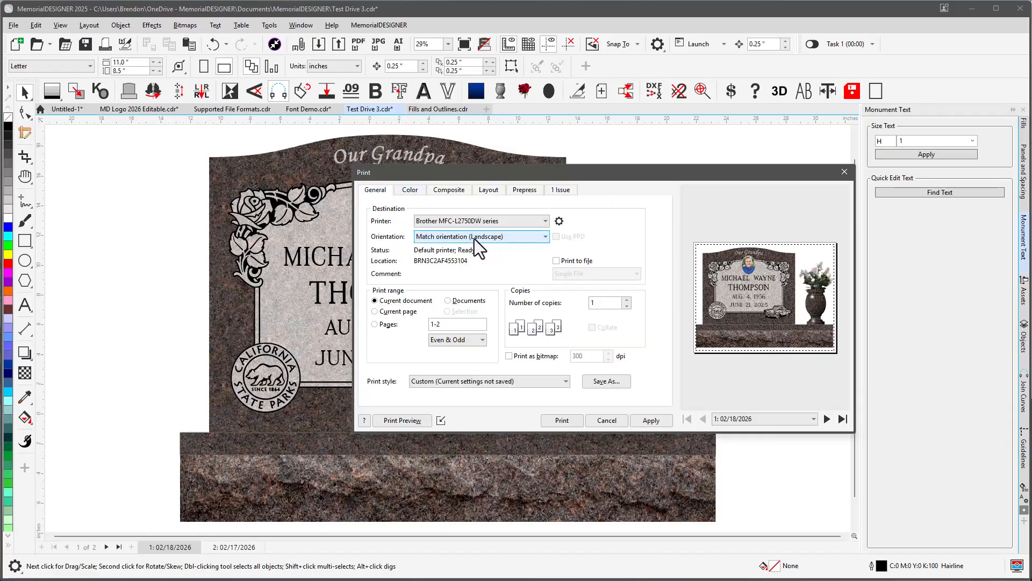
pyautogui.click(475, 239)
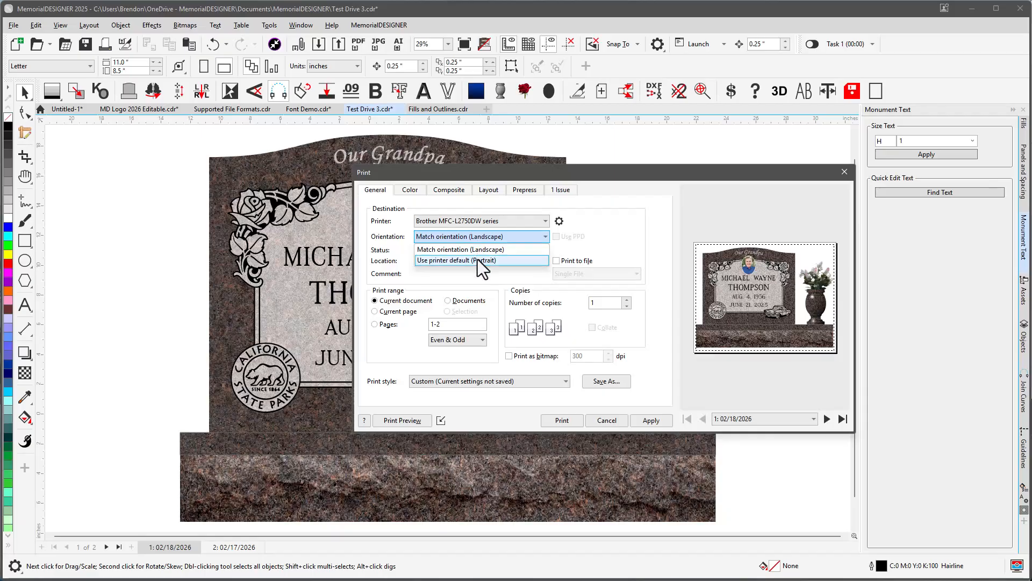
pyautogui.click(495, 249)
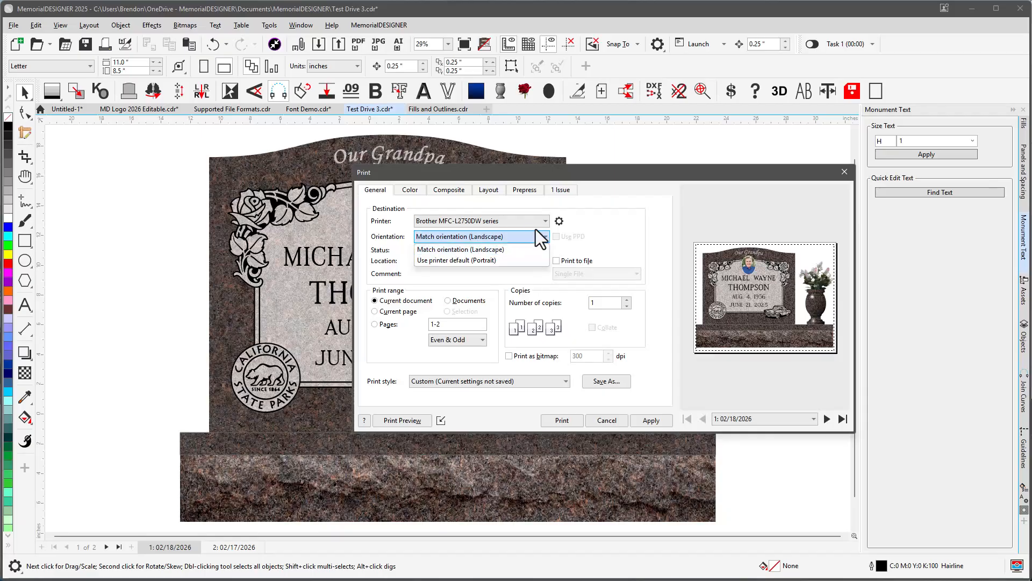
pyautogui.click(559, 221)
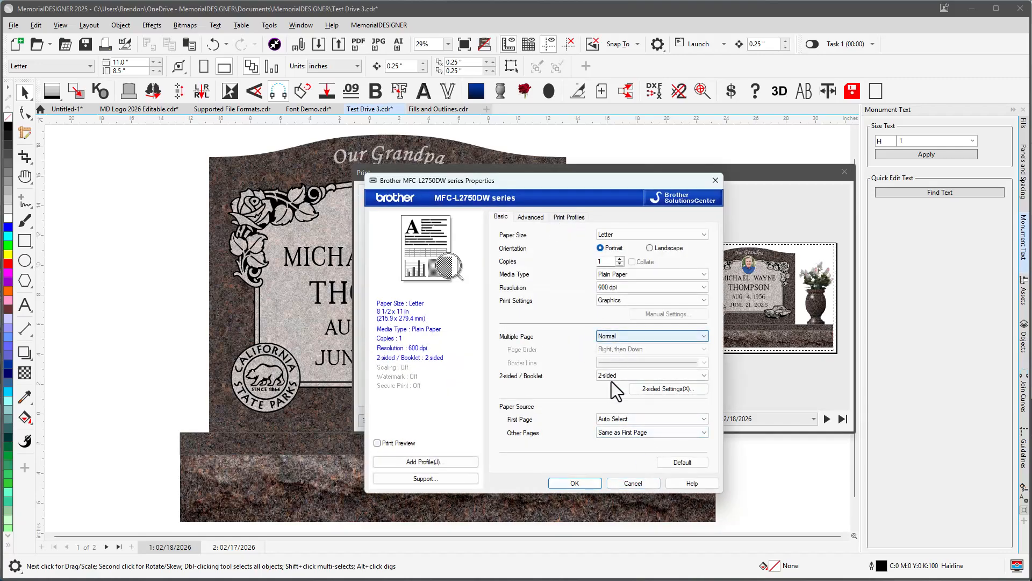
pyautogui.click(633, 483)
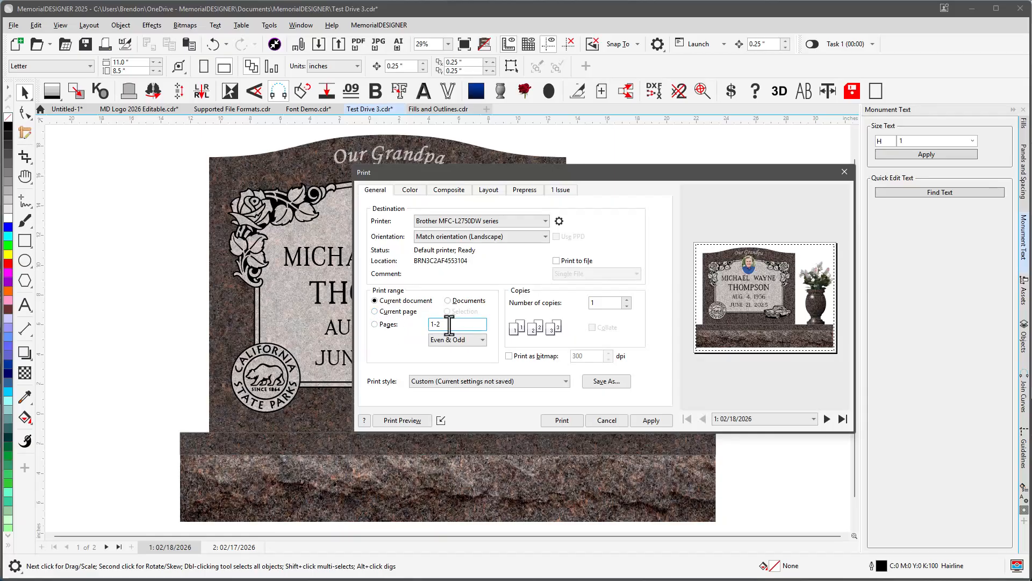
# Set the print range to the current page and review the layout and general print settings.
pyautogui.click(376, 312)
pyautogui.click(491, 190)
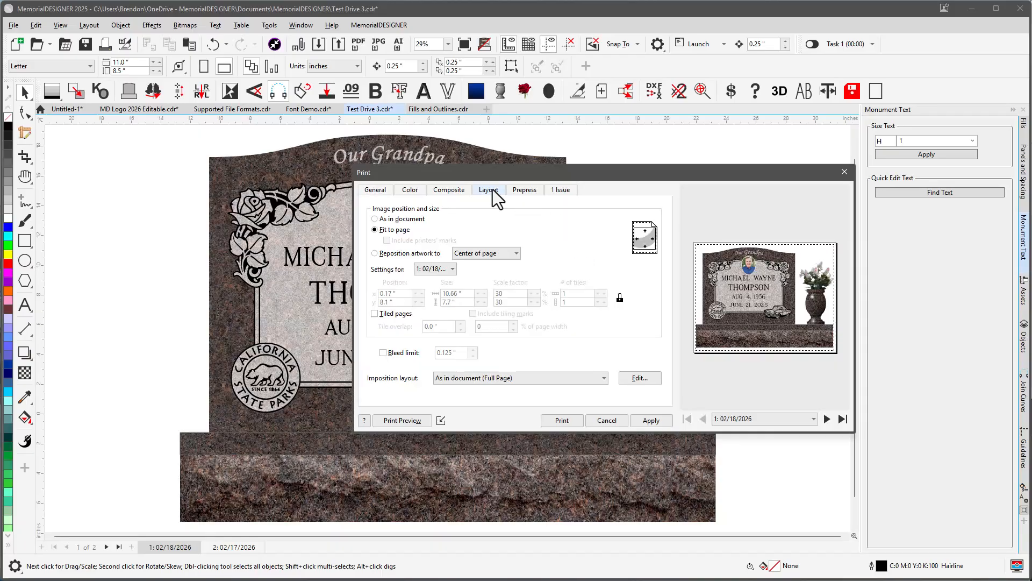
pyautogui.click(375, 190)
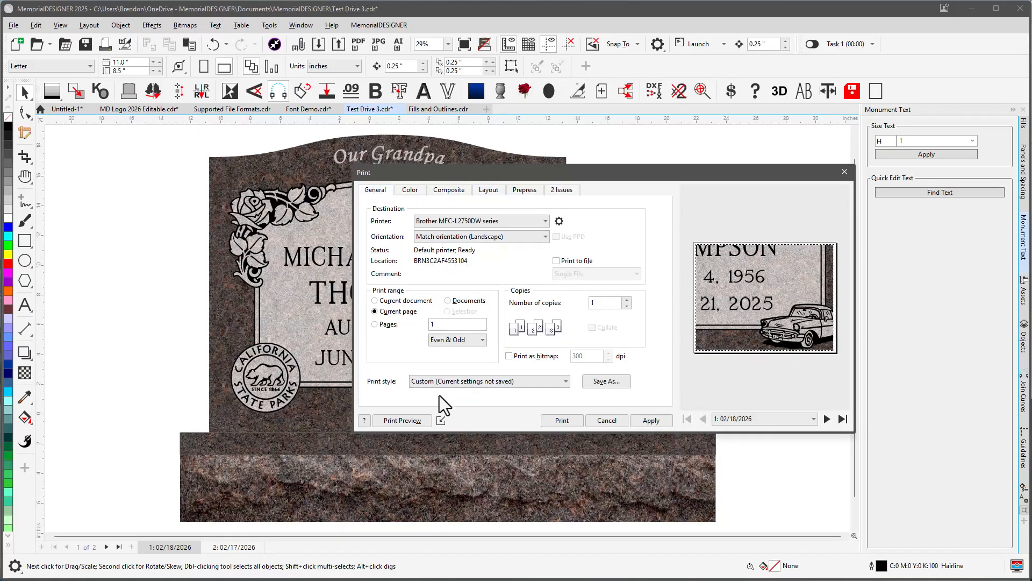
# Open the print preview, drag the artwork around the page, and close the preview.
pyautogui.click(405, 420)
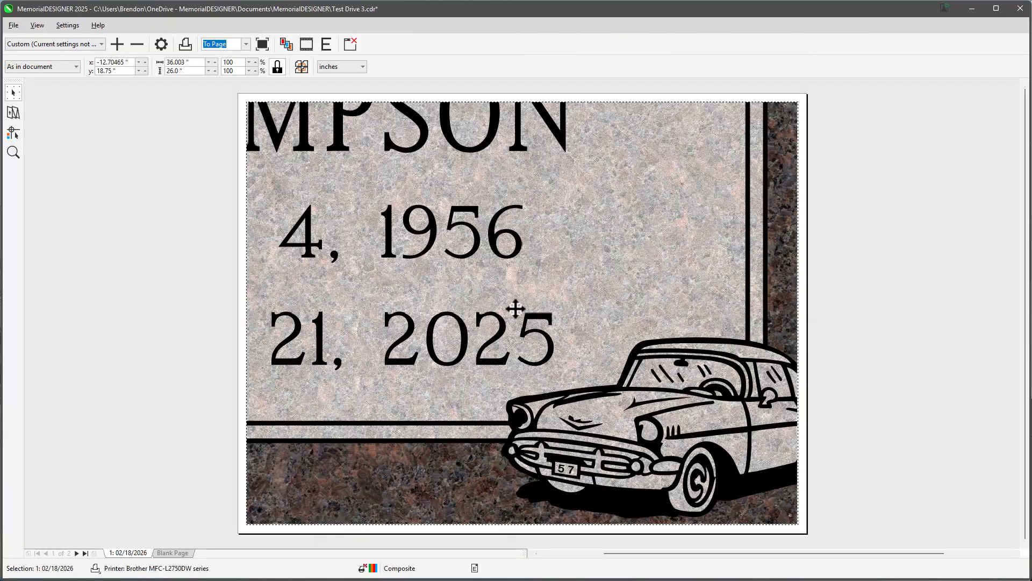
pyautogui.moveTo(639, 401); pyautogui.dragTo(515, 309)
pyautogui.moveTo(583, 318); pyautogui.dragTo(552, 301)
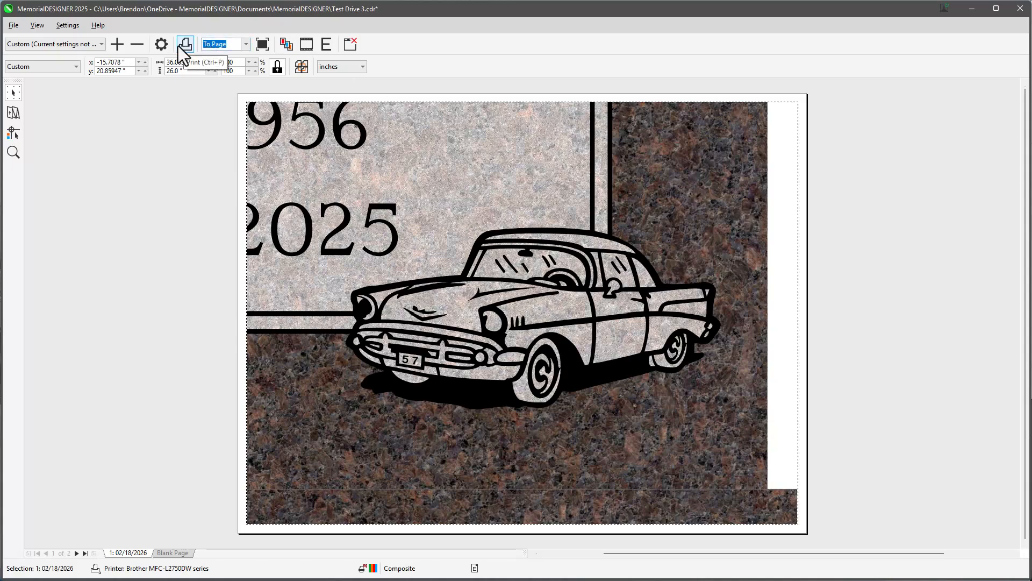
pyautogui.click(350, 44)
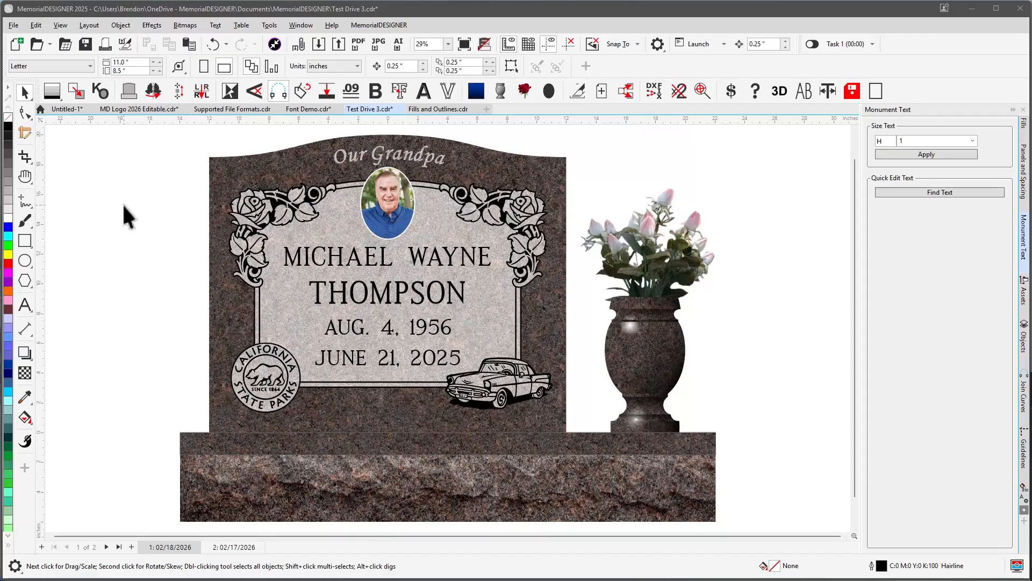
# Show the document grid over the monument design.
pyautogui.moveTo(40, 119); pyautogui.dragTo(209, 431)
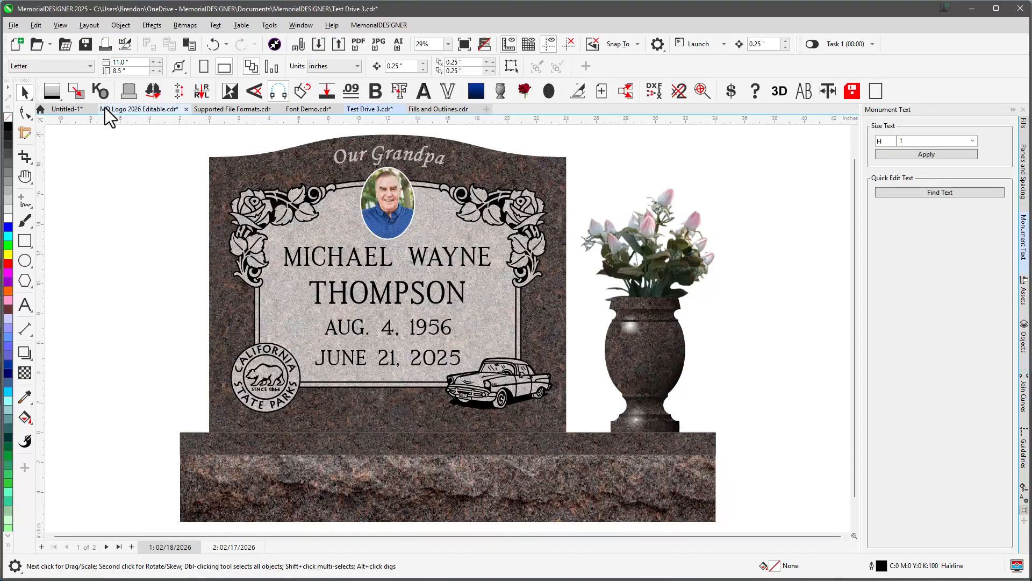
pyautogui.click(59, 25)
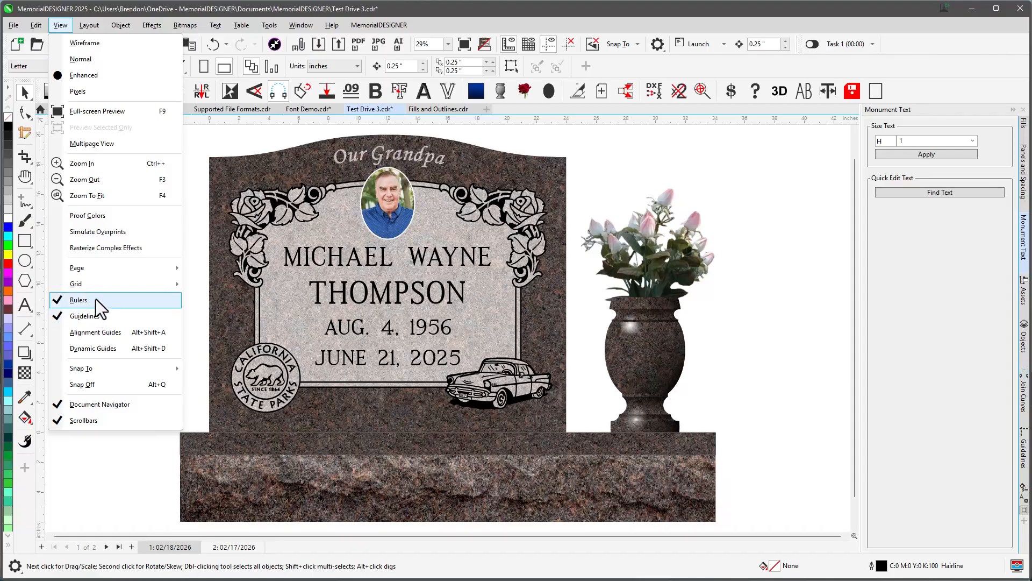
pyautogui.moveTo(118, 286)
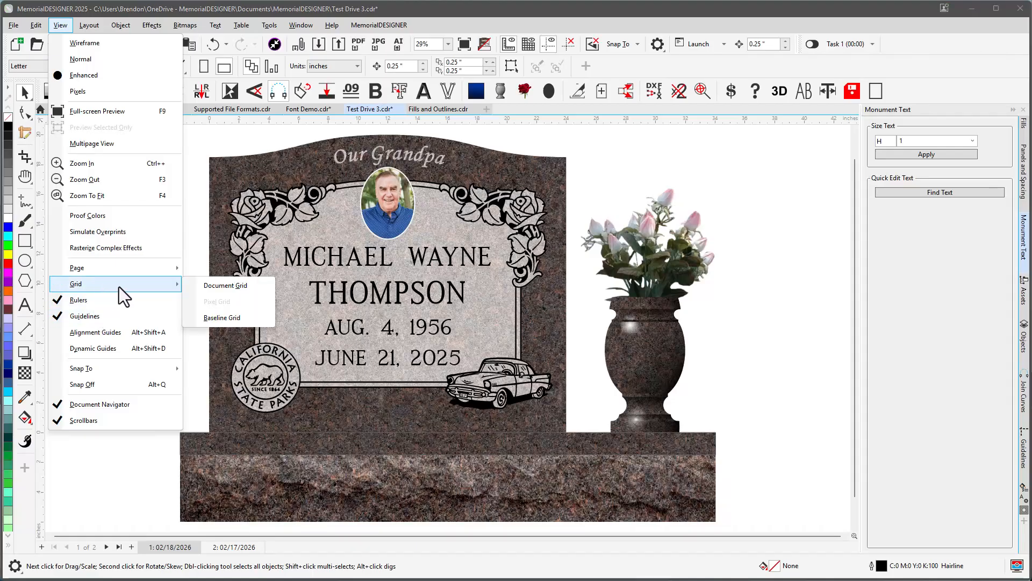
pyautogui.click(215, 286)
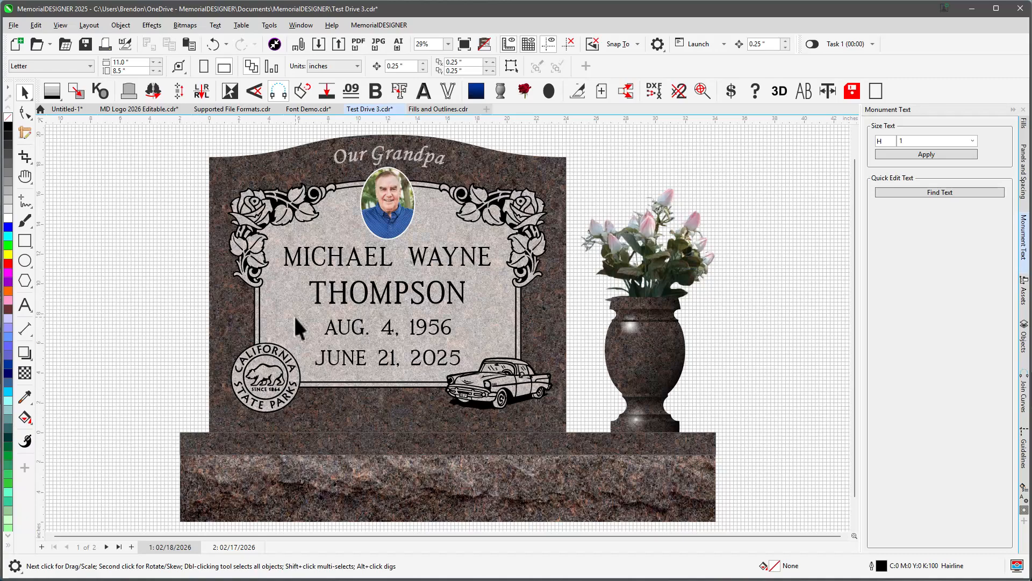
# Open the ruler options and set the nudge distance to 0.125 inch with a super nudge of 8.
pyautogui.doubleClick(324, 119)
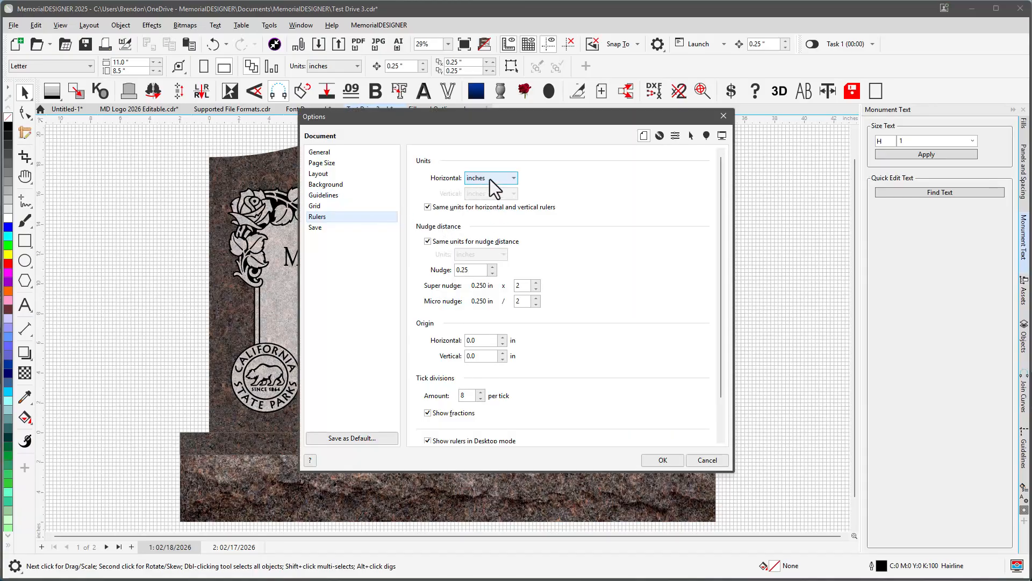
pyautogui.click(336, 206)
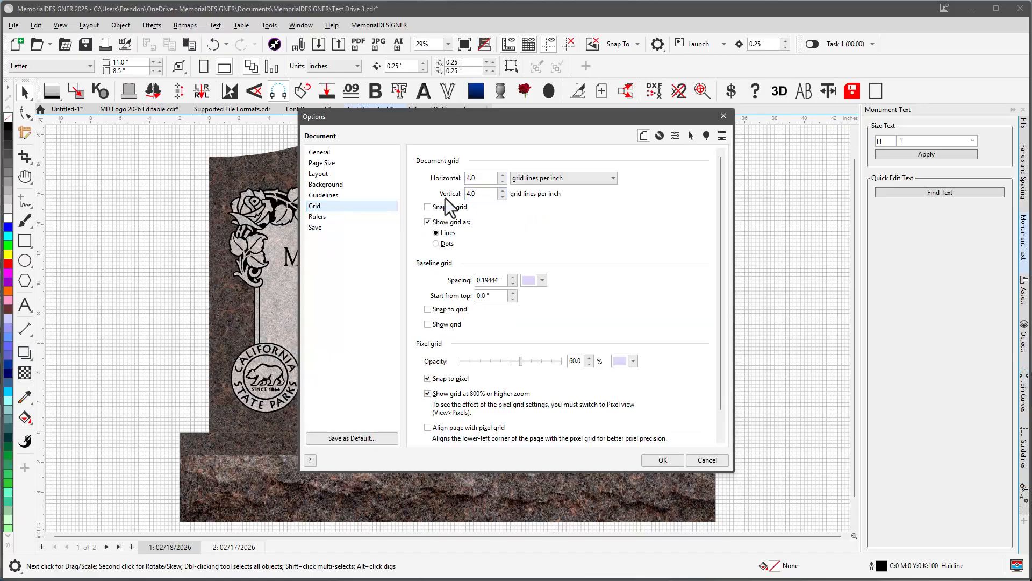
pyautogui.click(328, 217)
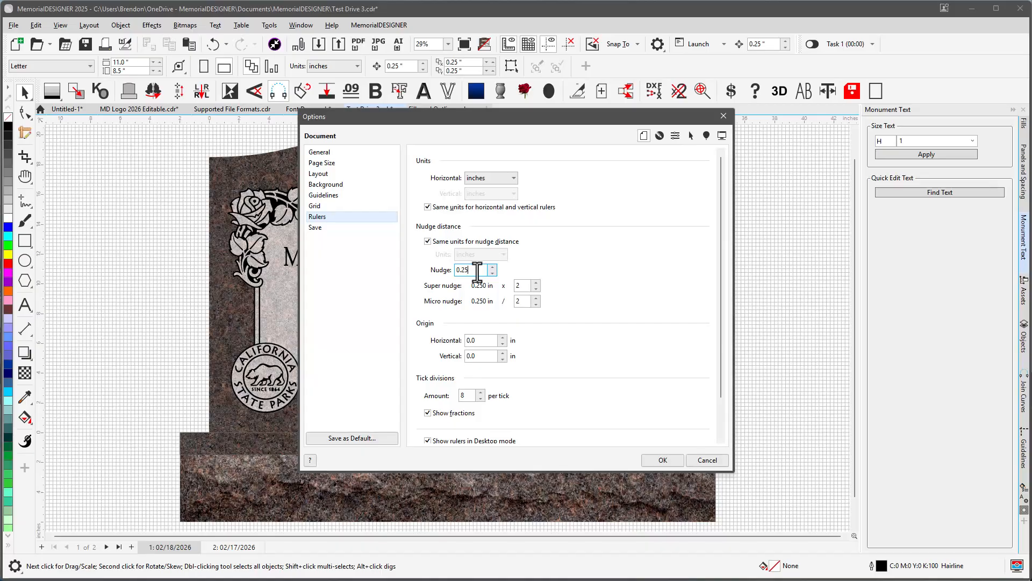
pyautogui.moveTo(467, 270); pyautogui.dragTo(450, 270)
pyautogui.press('BackSpace')
pyautogui.press('Tab')
pyautogui.write('8')
pyautogui.press('Tab')
pyautogui.write('8')
pyautogui.click(660, 460)
# Group the inscription panel's artwork and drag the group down slightly.
pyautogui.moveTo(179, 164); pyautogui.dragTo(572, 390)
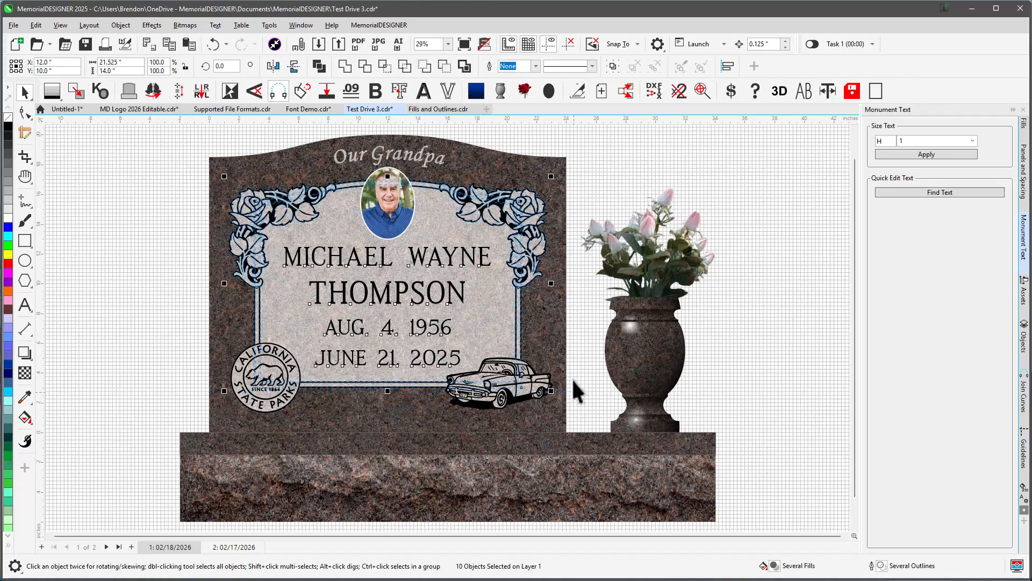
pyautogui.hotkey('ctrl', 'g')
pyautogui.moveTo(353, 390); pyautogui.dragTo(356, 432)
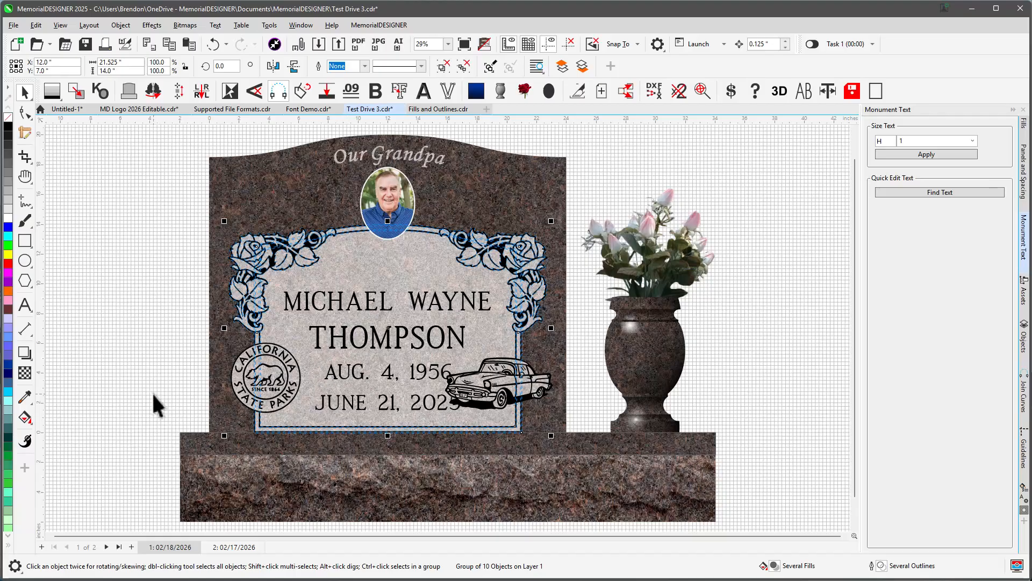
# Super-nudge the group upward three times and deselect it.
pyautogui.hotkey('shift', 'Up')
pyautogui.hotkey('shift', 'Up')
pyautogui.hotkey('shift', 'Up')
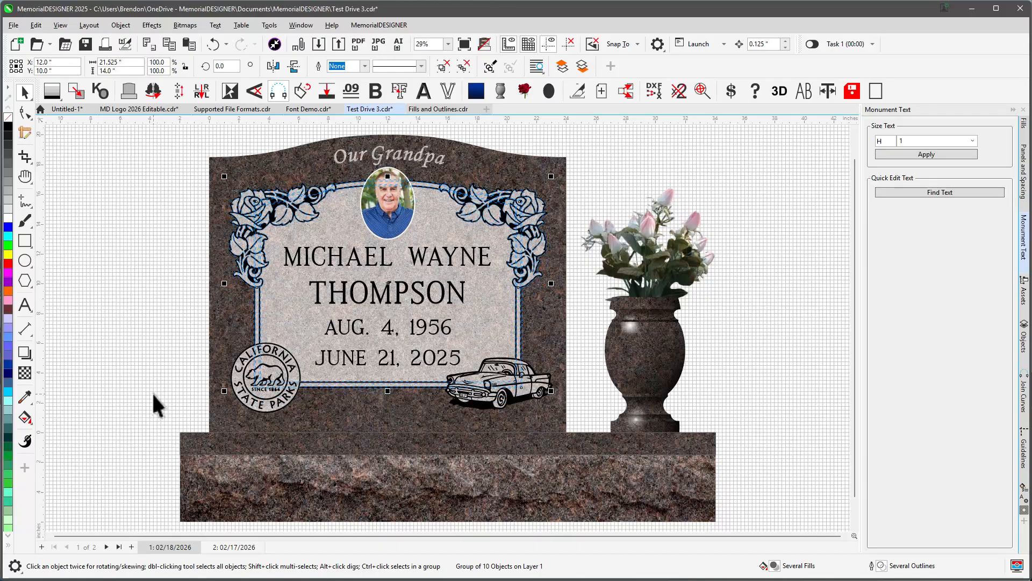
pyautogui.click(204, 408)
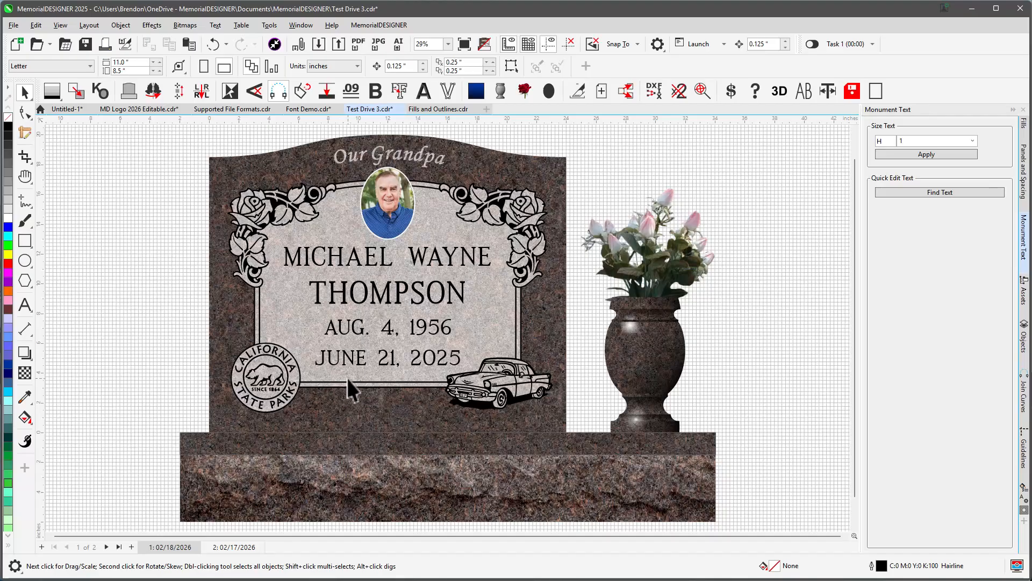
# Add a horizontal guideline across the tablet and a vertical guideline left of the monument.
pyautogui.moveTo(150, 119); pyautogui.dragTo(179, 261)
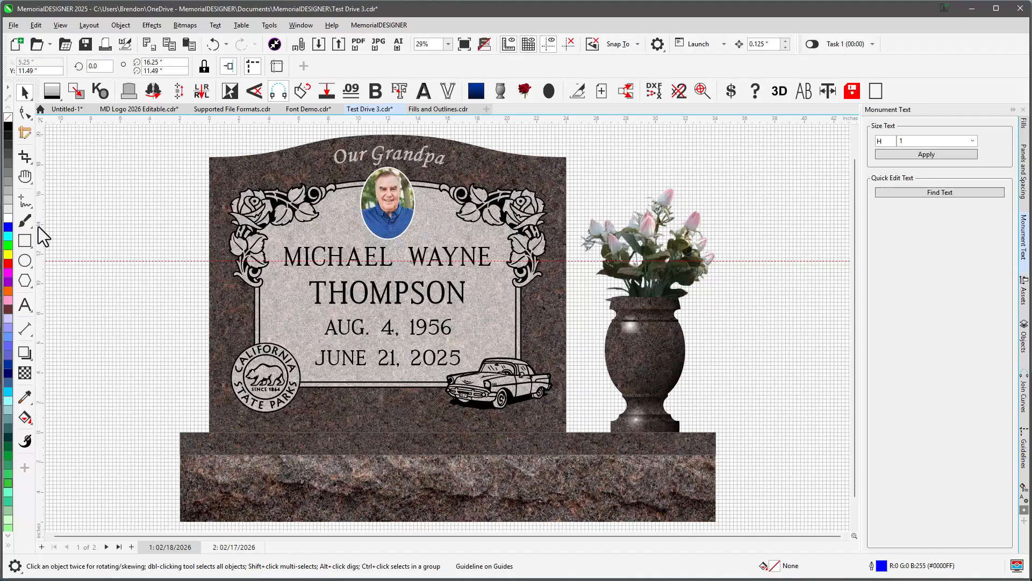
pyautogui.click(128, 228)
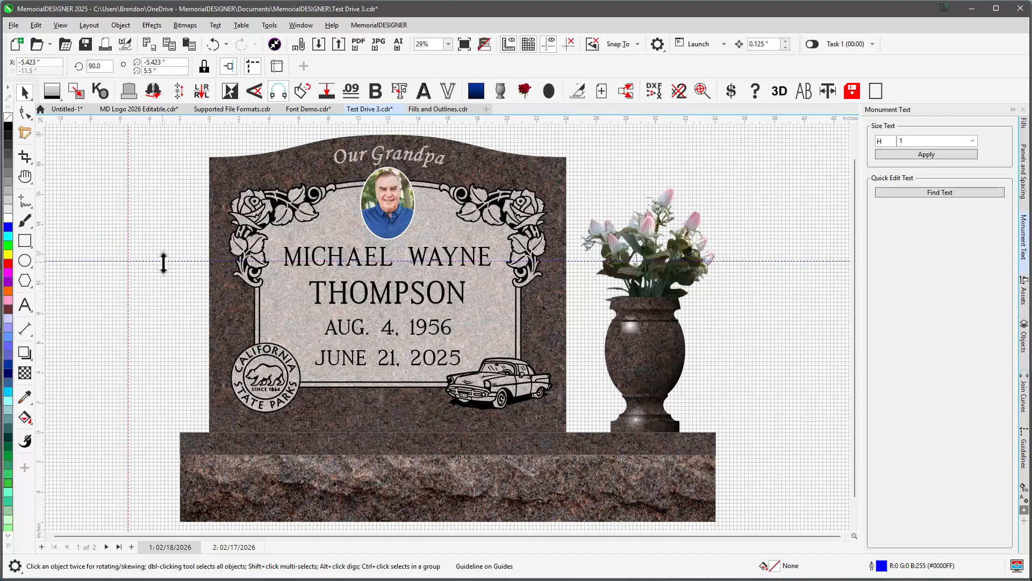
# Rotate the vertical guideline to a 45° angle and deselect it.
pyautogui.click(128, 198)
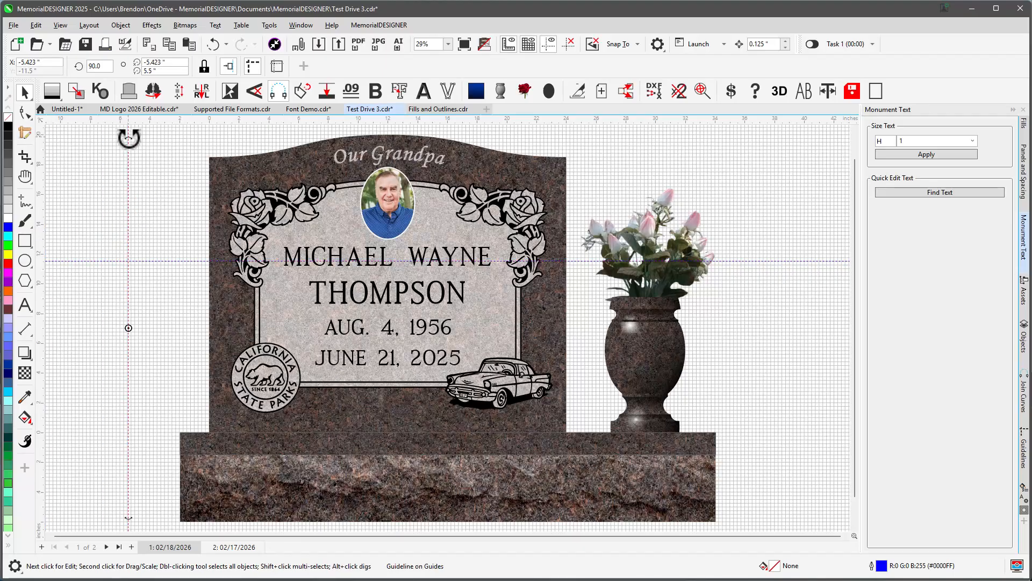
pyautogui.moveTo(128, 138); pyautogui.dragTo(193, 198)
pyautogui.click(81, 63)
pyautogui.write('4, 195')
pyautogui.press('Return')
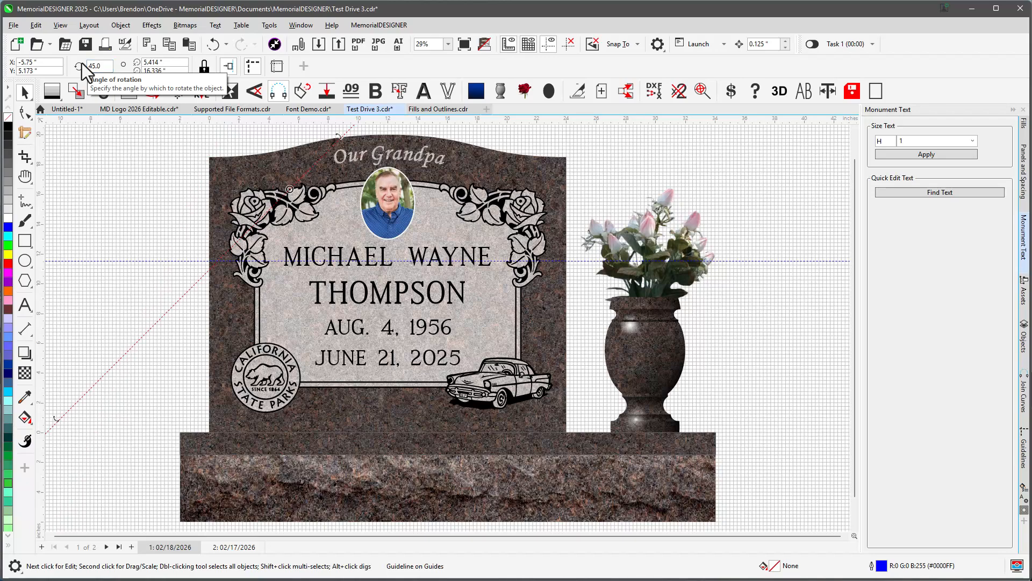
pyautogui.click(173, 292)
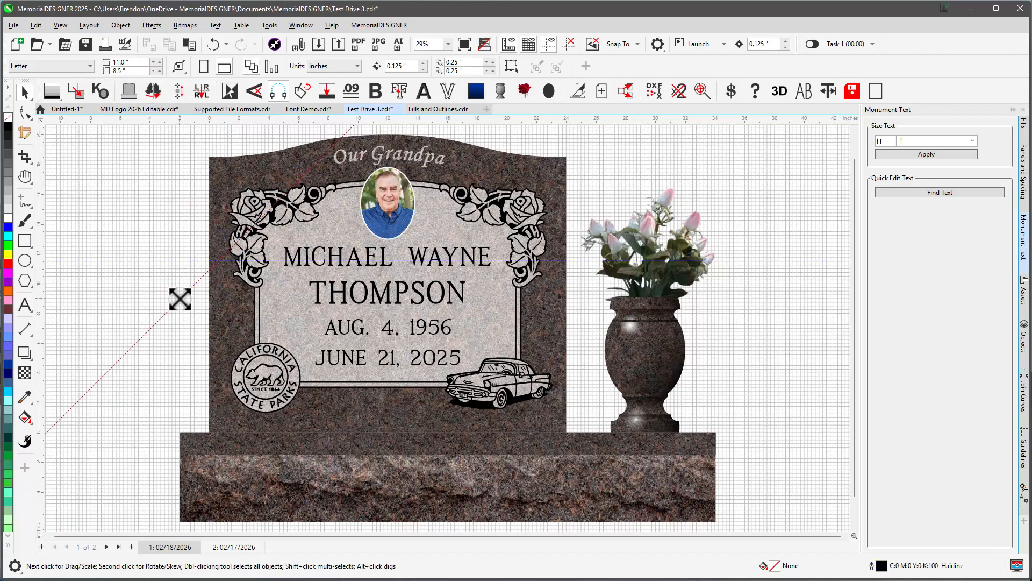
pyautogui.click(180, 295)
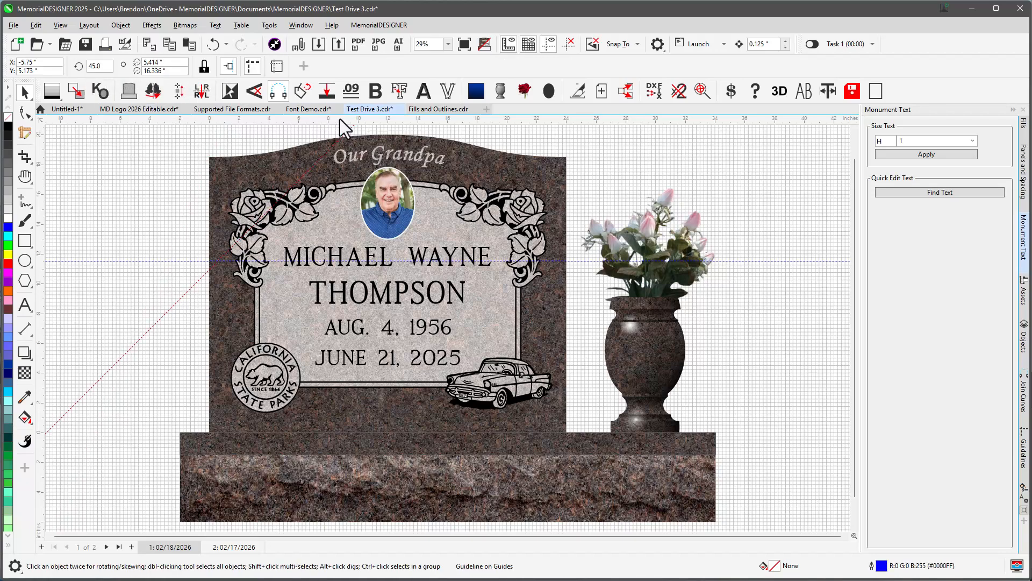
pyautogui.click(386, 131)
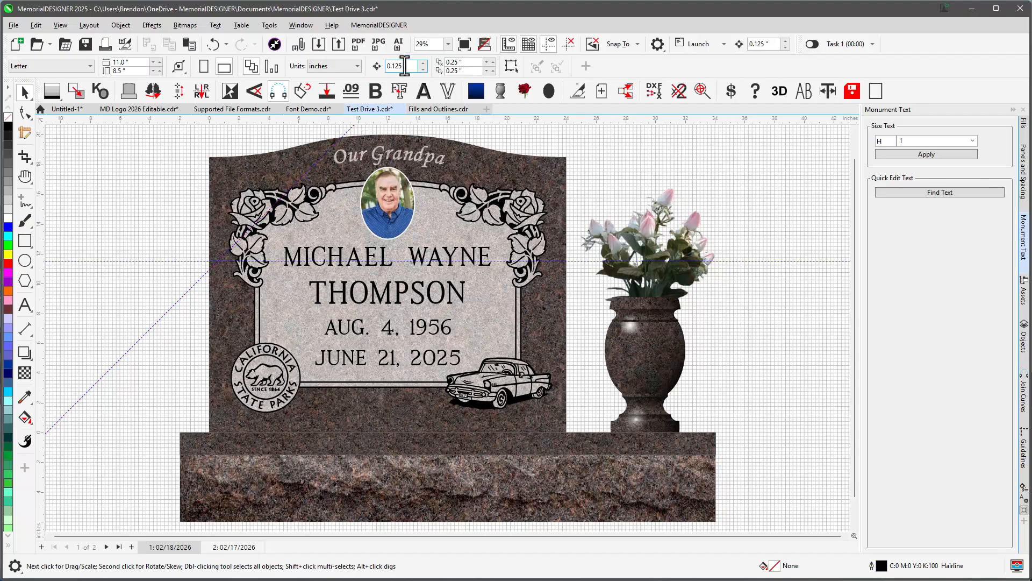
# Review the Save Settings as Default options for new documents without saving them.
pyautogui.click(318, 108)
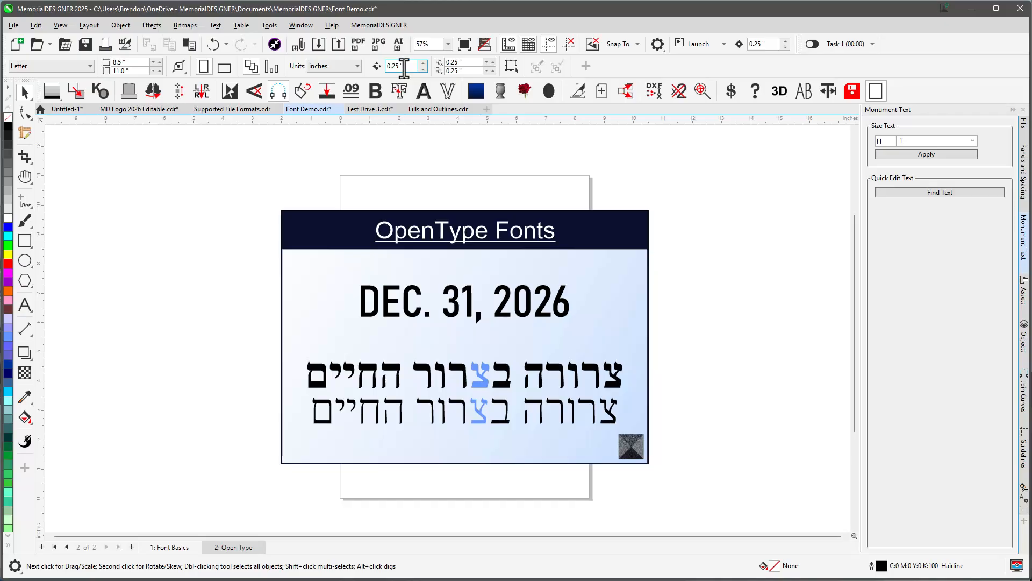
pyautogui.click(372, 108)
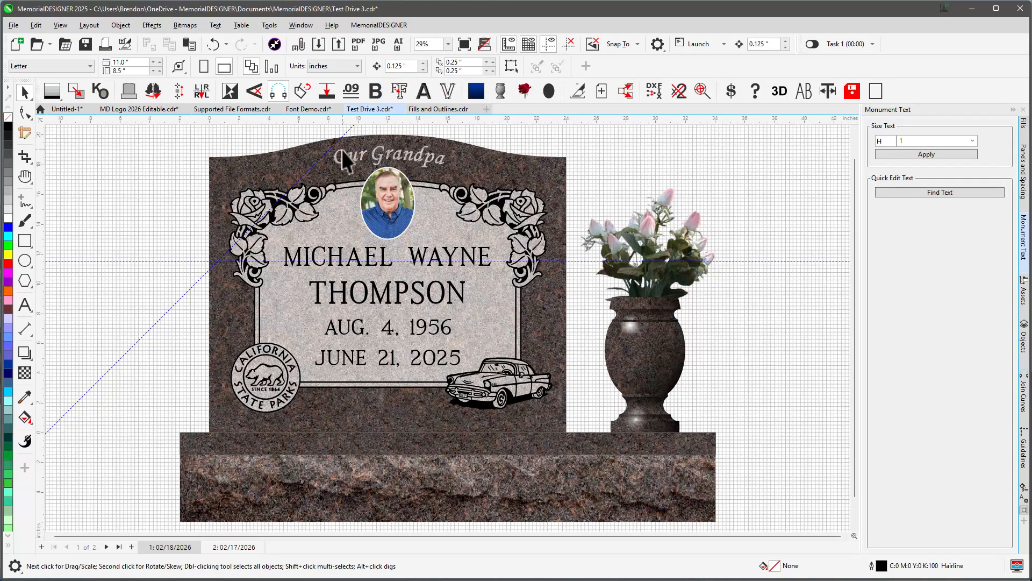
pyautogui.click(269, 25)
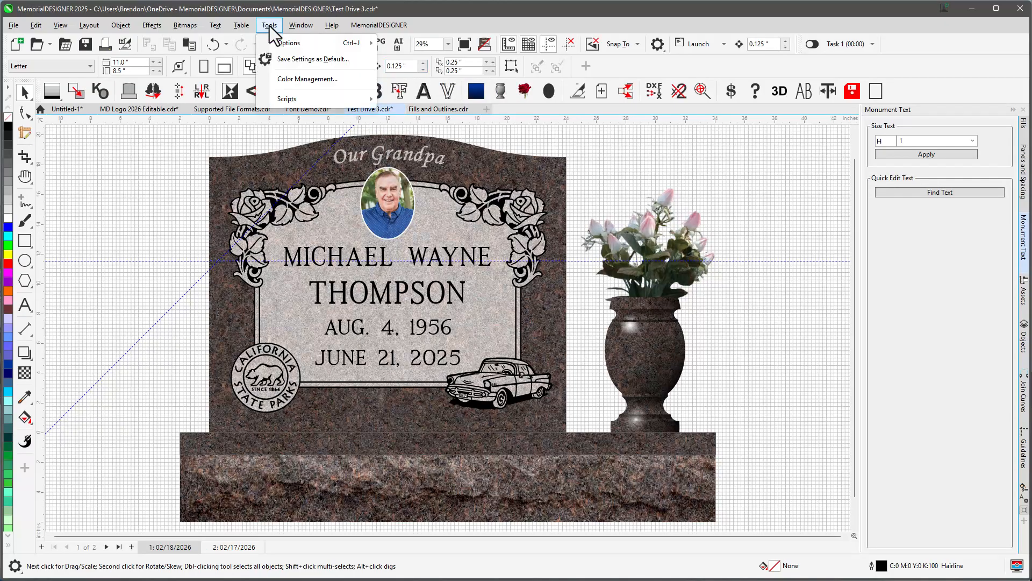
pyautogui.click(299, 61)
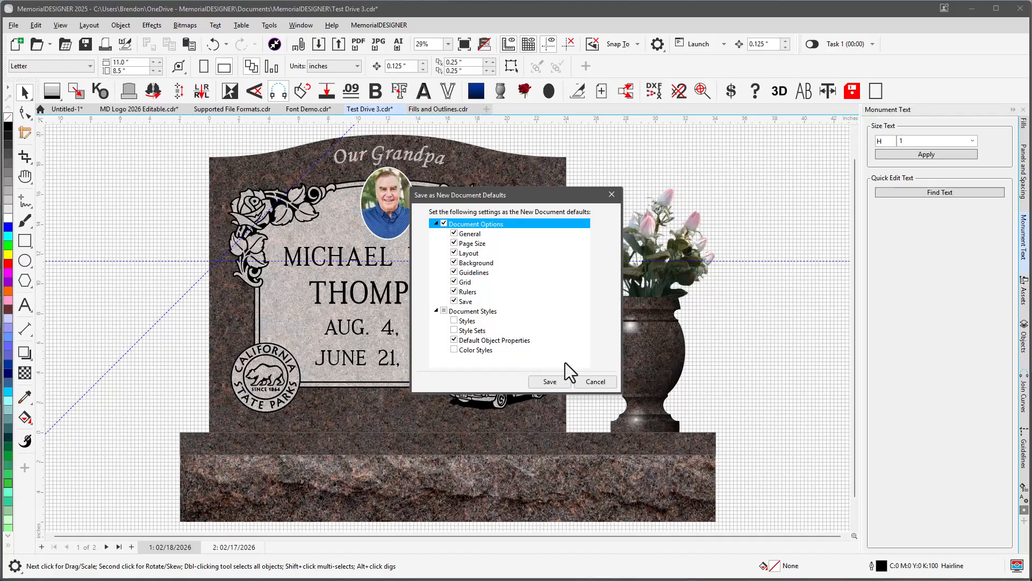
pyautogui.click(601, 385)
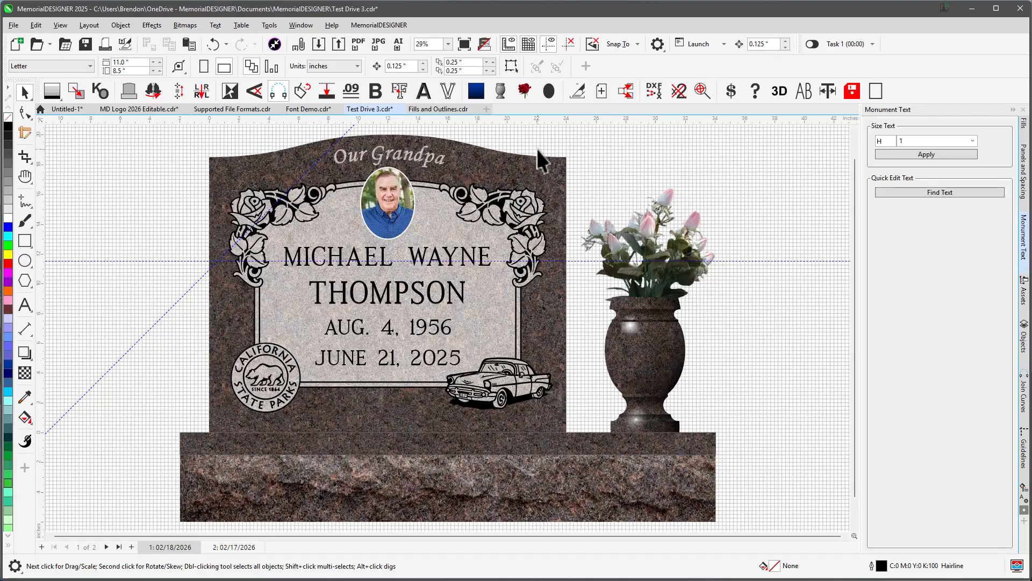
# Toggle snapping to guidelines in the Snap To options.
pyautogui.click(631, 44)
pyautogui.click(623, 94)
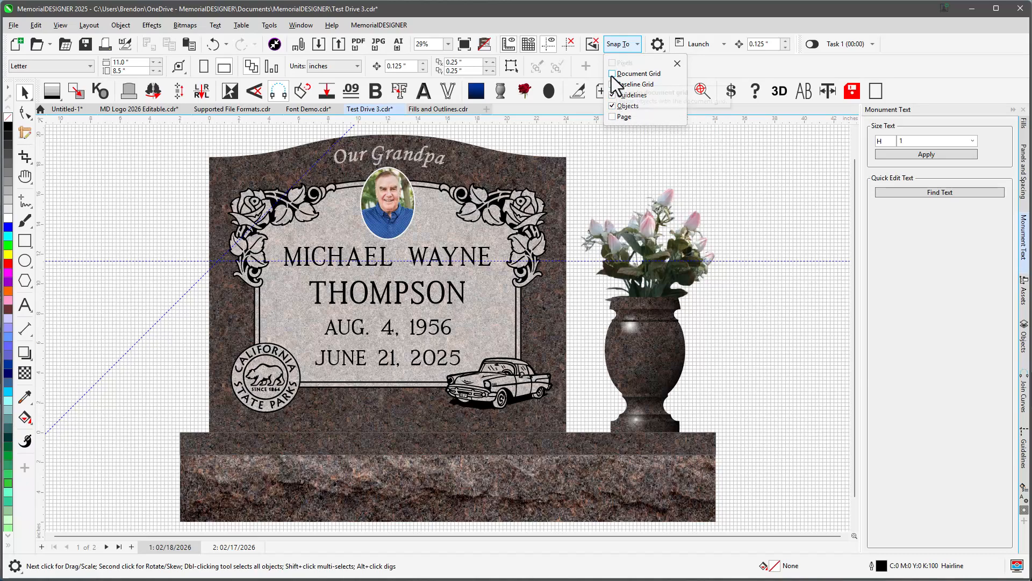
pyautogui.click(595, 56)
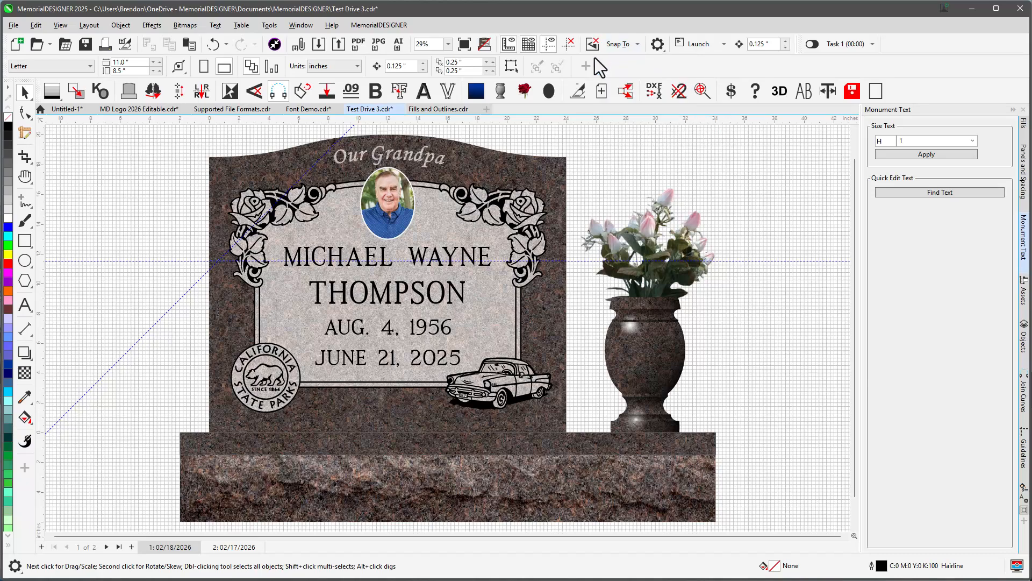
pyautogui.click(592, 46)
pyautogui.click(592, 46)
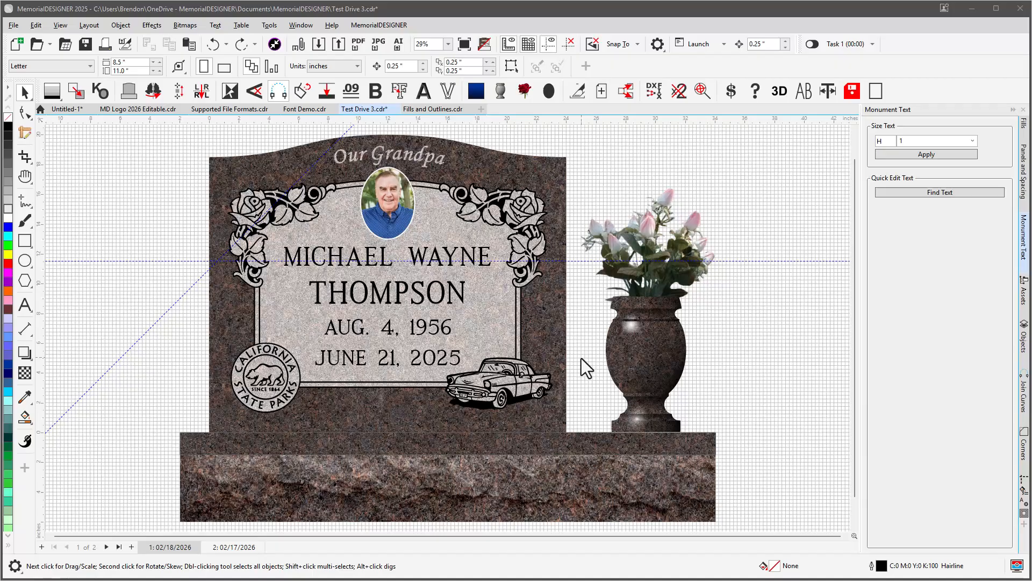
# Drag the vase out from under the flowers and reposition it.
pyautogui.moveTo(654, 352)
pyautogui.mouseDown()
pyautogui.moveTo(775, 286)
pyautogui.moveTo(675, 320)
pyautogui.moveTo(644, 354)
pyautogui.mouseUp()
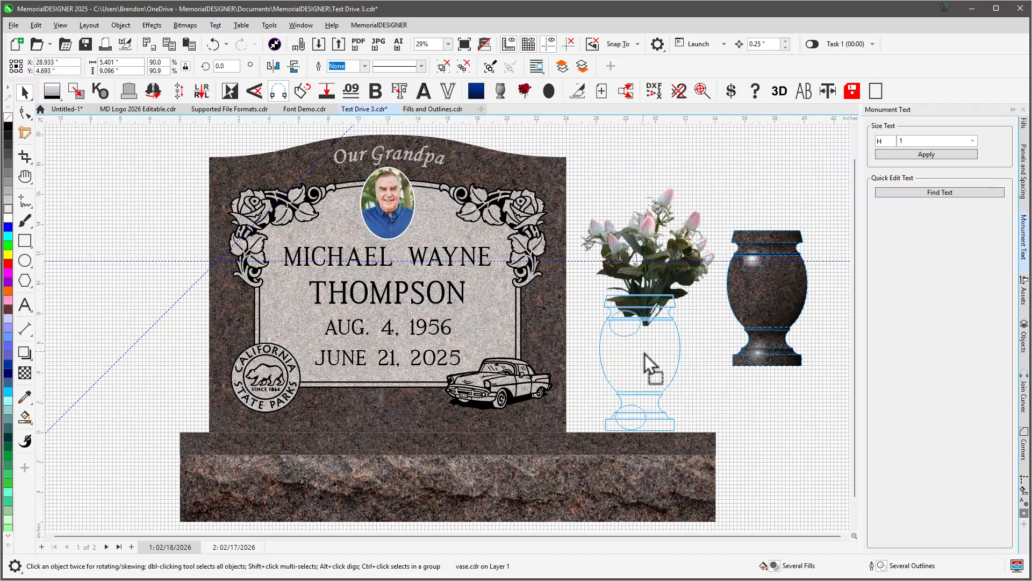
pyautogui.moveTo(644, 354); pyautogui.dragTo(764, 265)
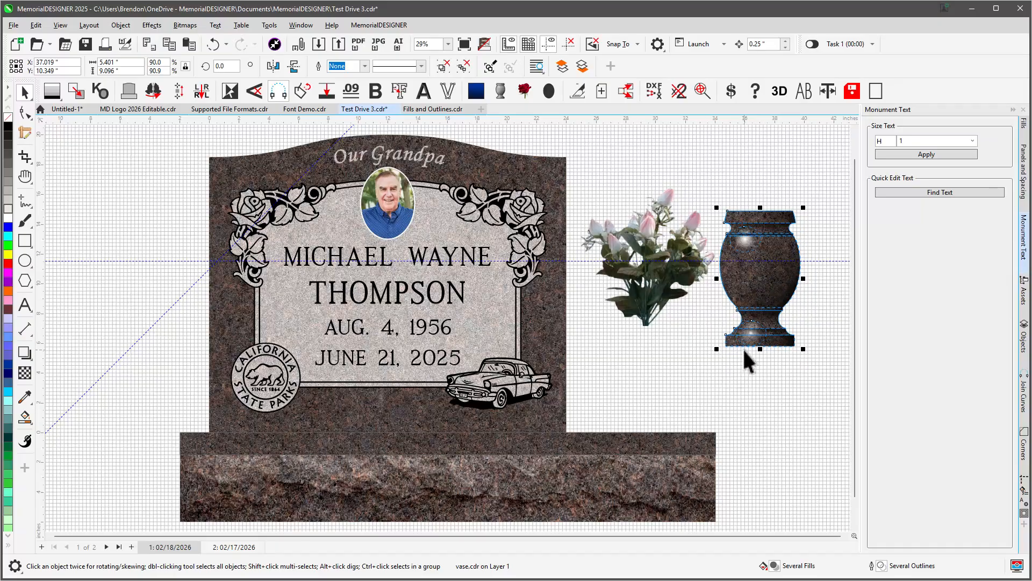
pyautogui.moveTo(744, 348); pyautogui.dragTo(631, 433)
pyautogui.click(727, 414)
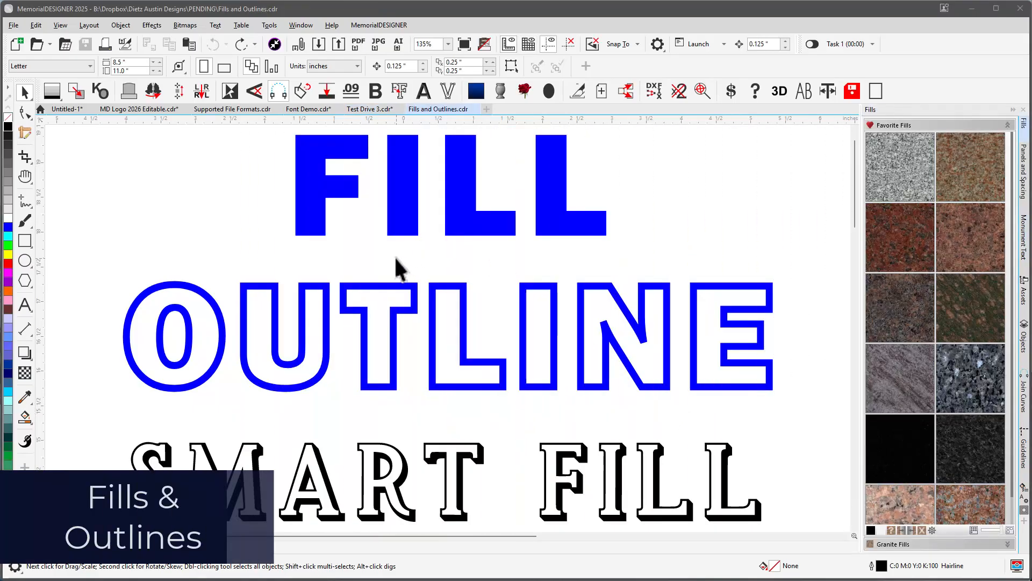
# Fill the FILL text with cyan.
pyautogui.click(311, 207)
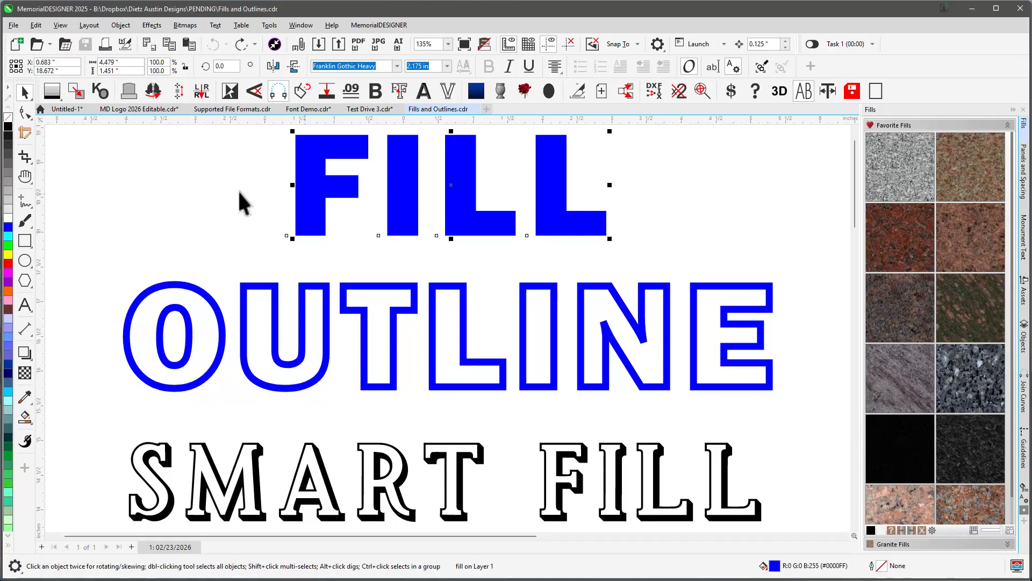
pyautogui.click(9, 237)
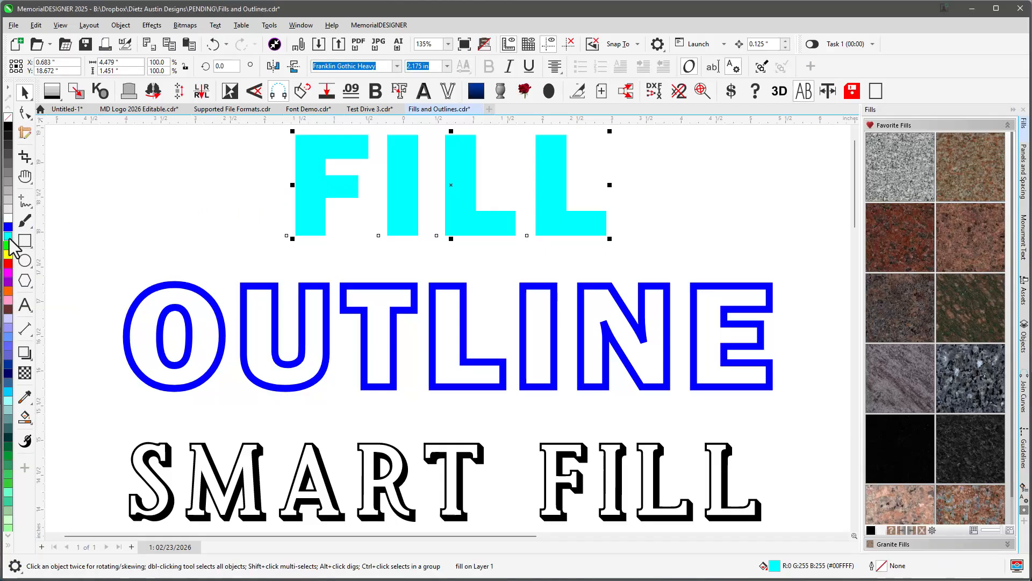
pyautogui.click(209, 206)
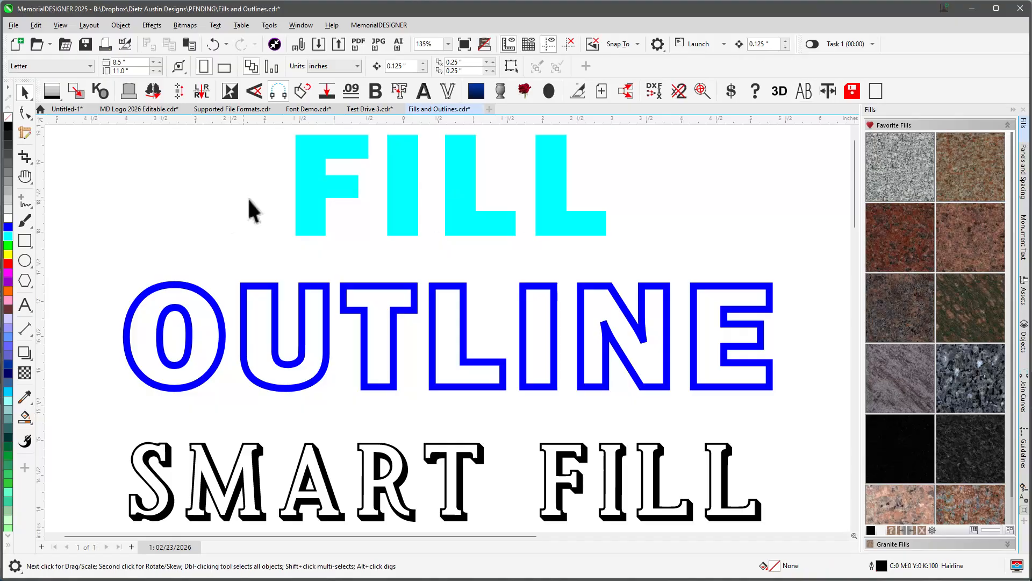
# Give the FILL text the Polish preset fill, then replace it with a red granite fill from the Favorite Fills.
pyautogui.click(317, 178)
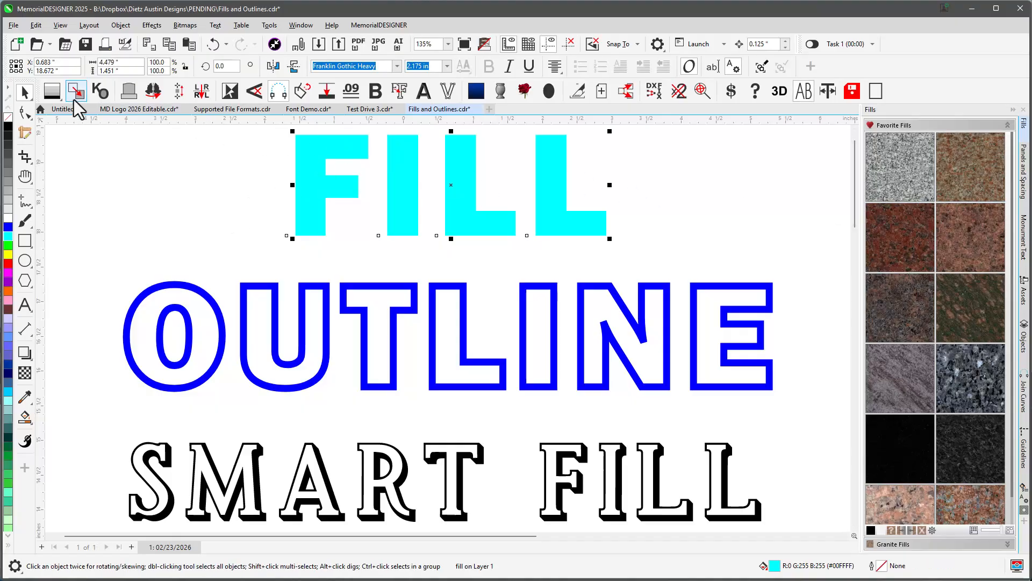
pyautogui.click(52, 91)
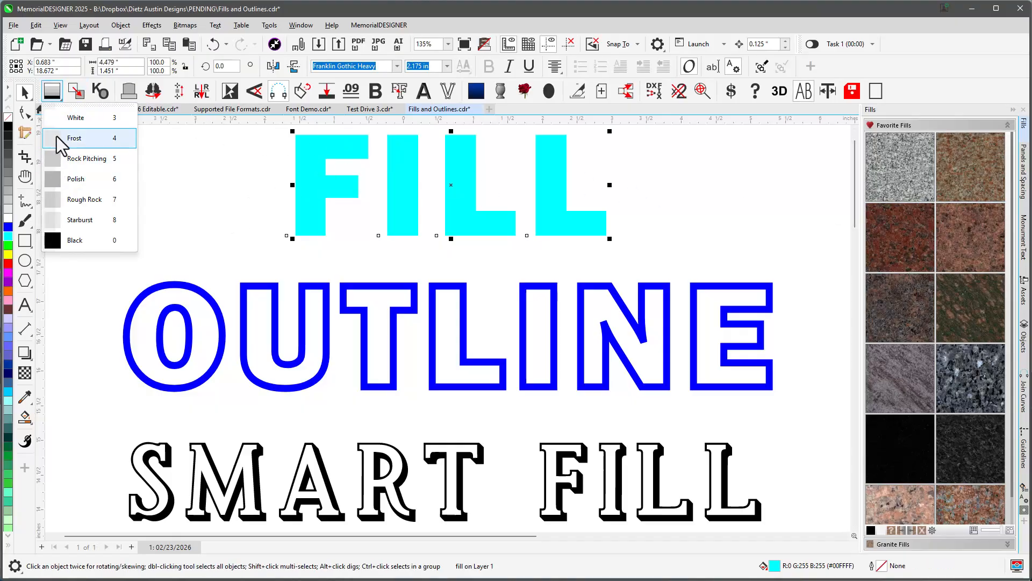
pyautogui.click(64, 180)
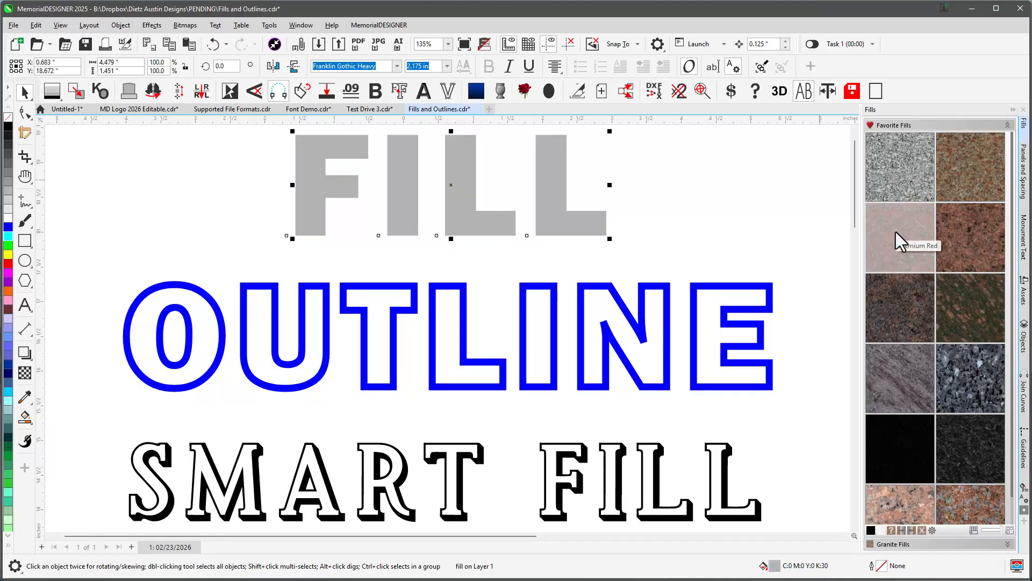
pyautogui.click(896, 232)
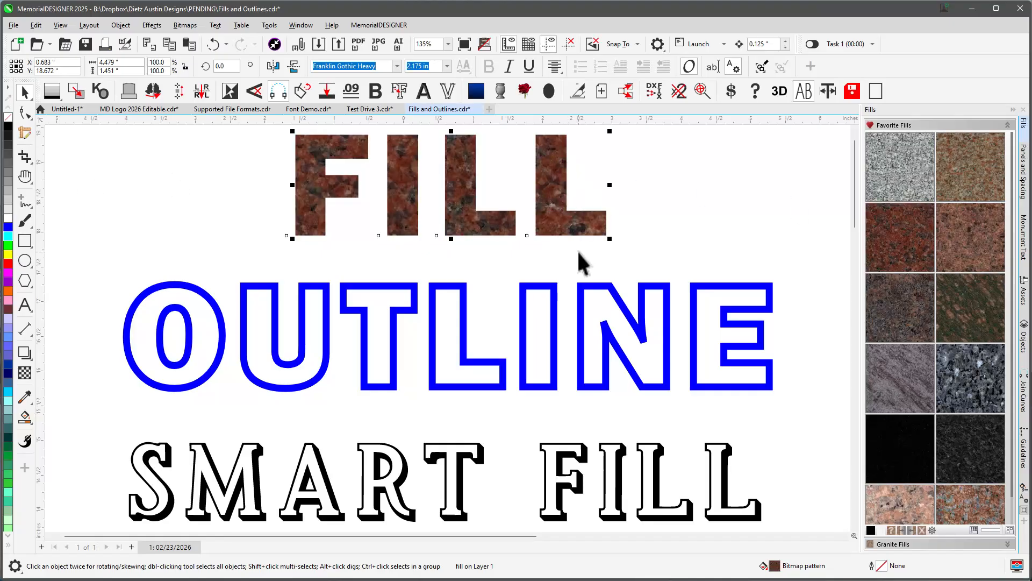
# Give the OUTLINE text a black outline.
pyautogui.click(386, 285)
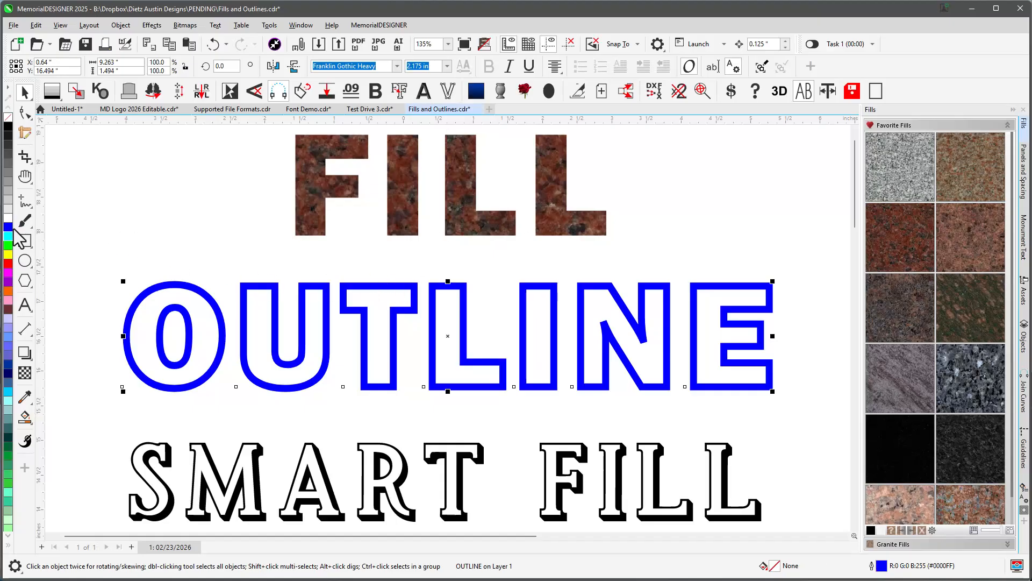
pyautogui.rightClick(9, 127)
# Fill the OUTLINE text with the Frost preset, then a pink granite texture from the Favorite Fills.
pyautogui.click(52, 92)
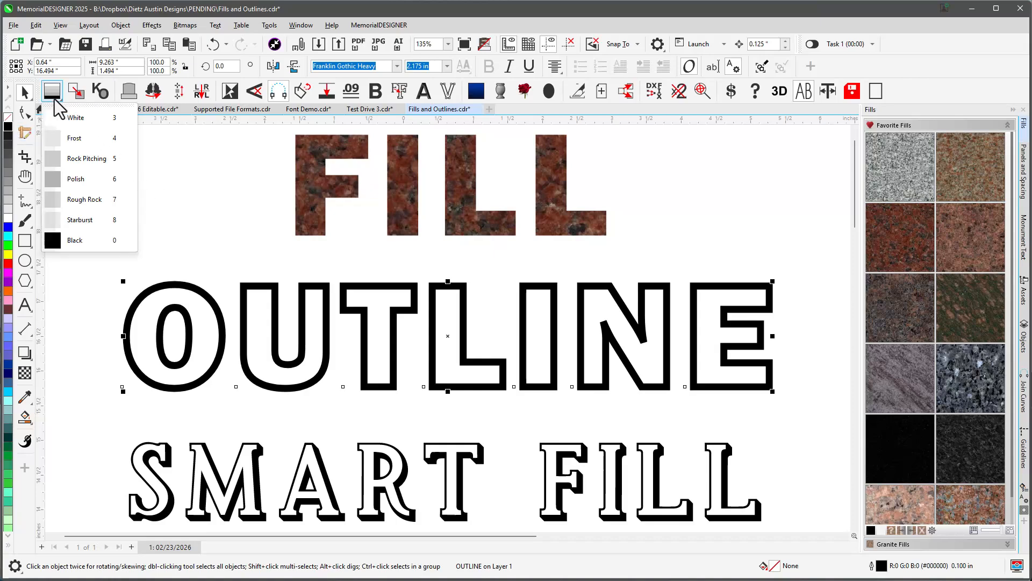
pyautogui.click(75, 140)
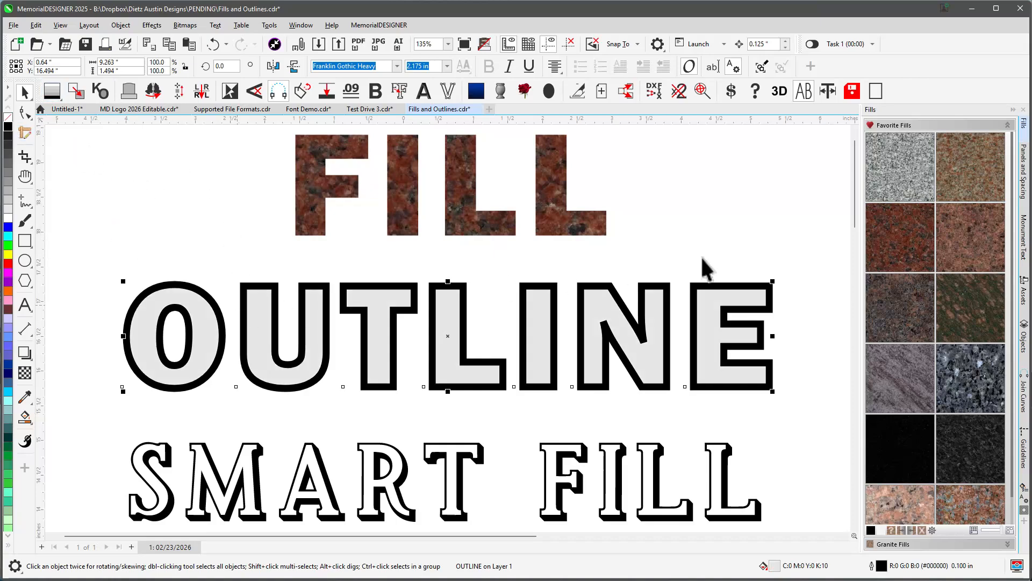
pyautogui.click(878, 241)
pyautogui.click(707, 256)
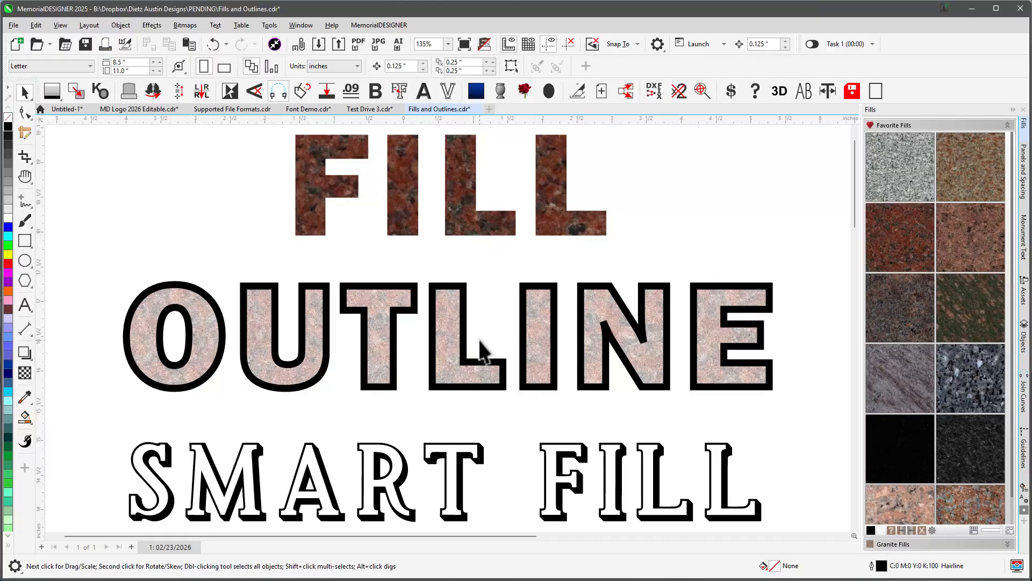
# Set the OUTLINE text's outline pen width to 0.125 in.
pyautogui.click(479, 379)
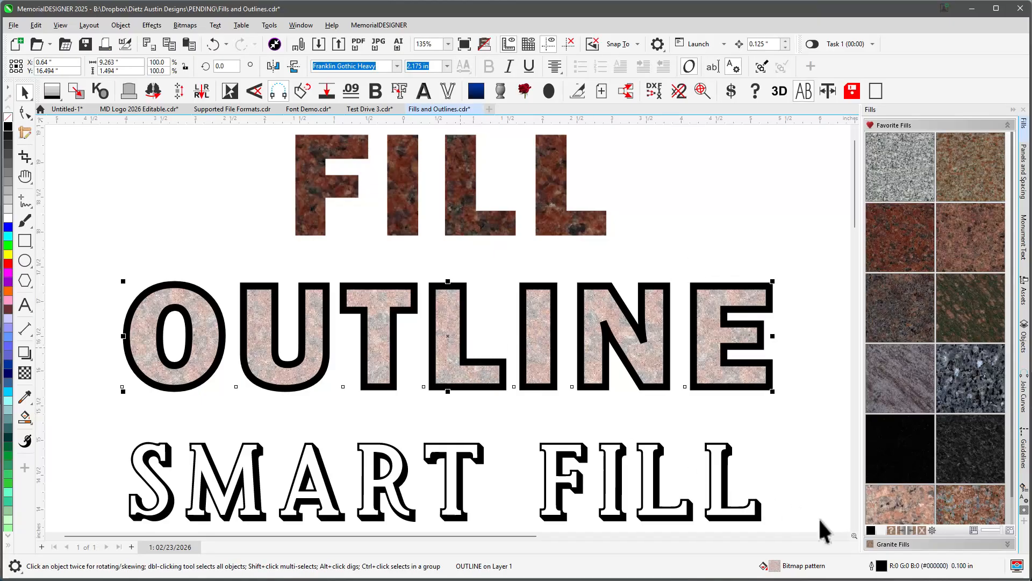
pyautogui.doubleClick(881, 566)
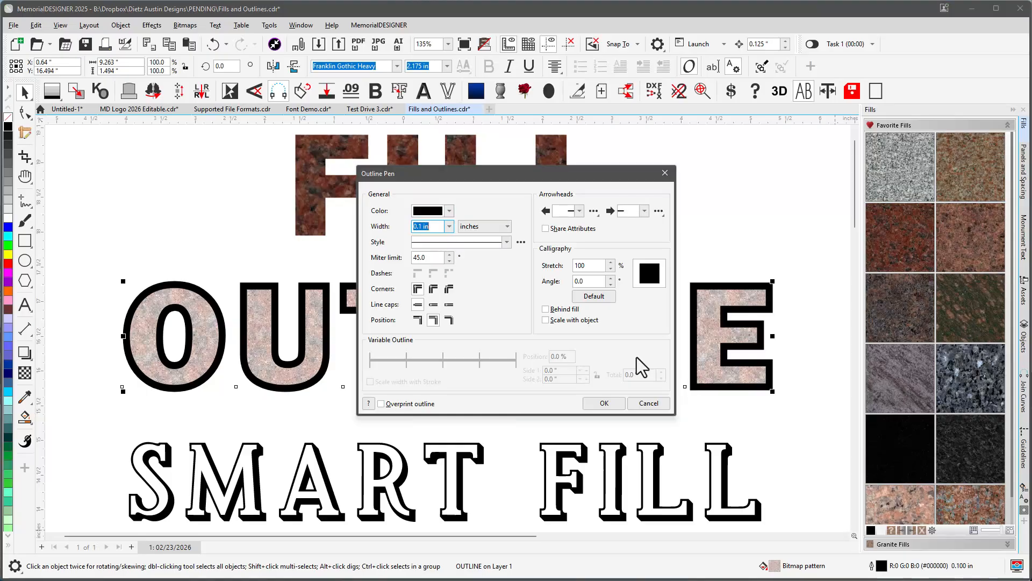
pyautogui.click(449, 226)
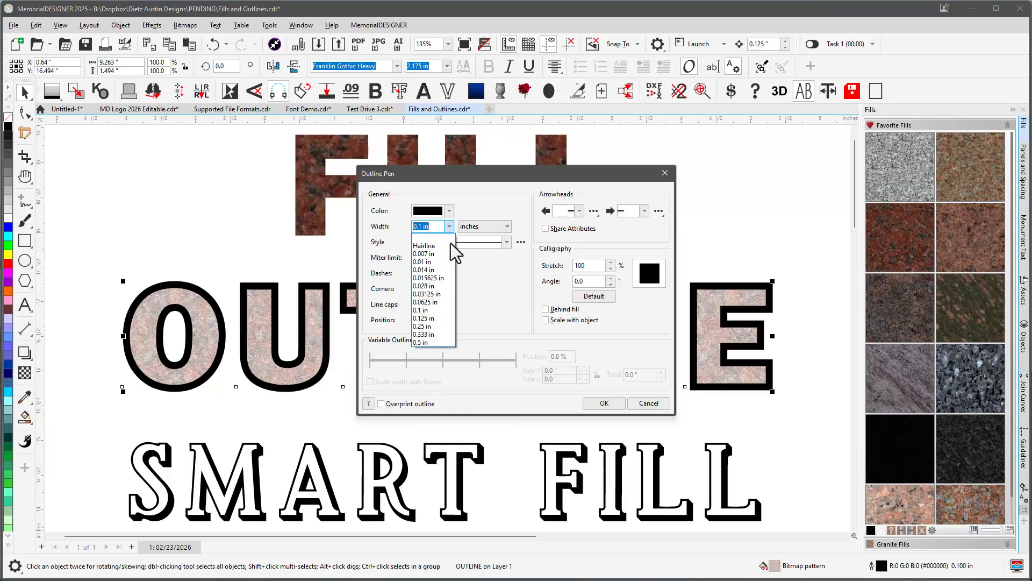
pyautogui.click(439, 322)
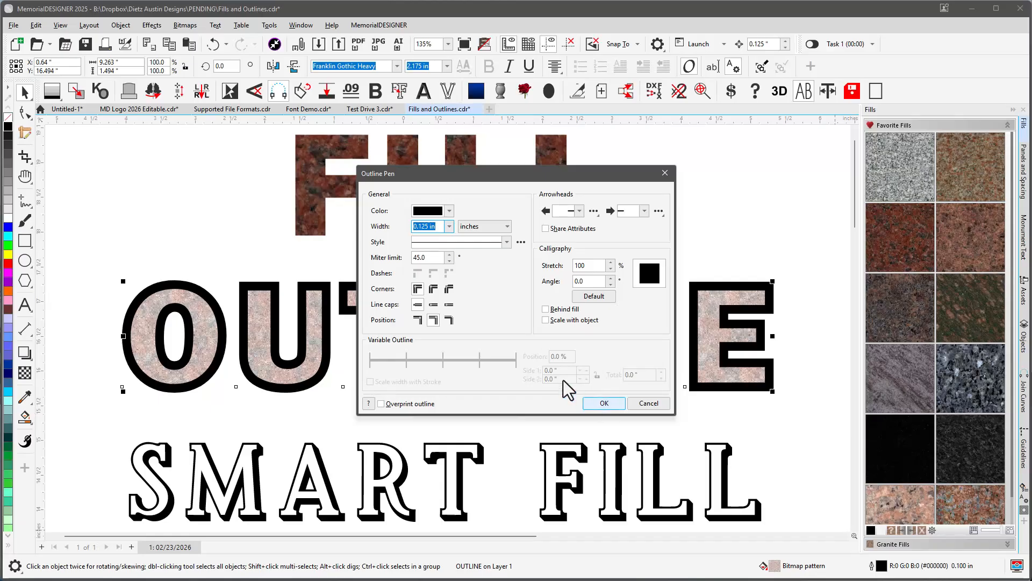
pyautogui.press('Return')
pyautogui.click(476, 316)
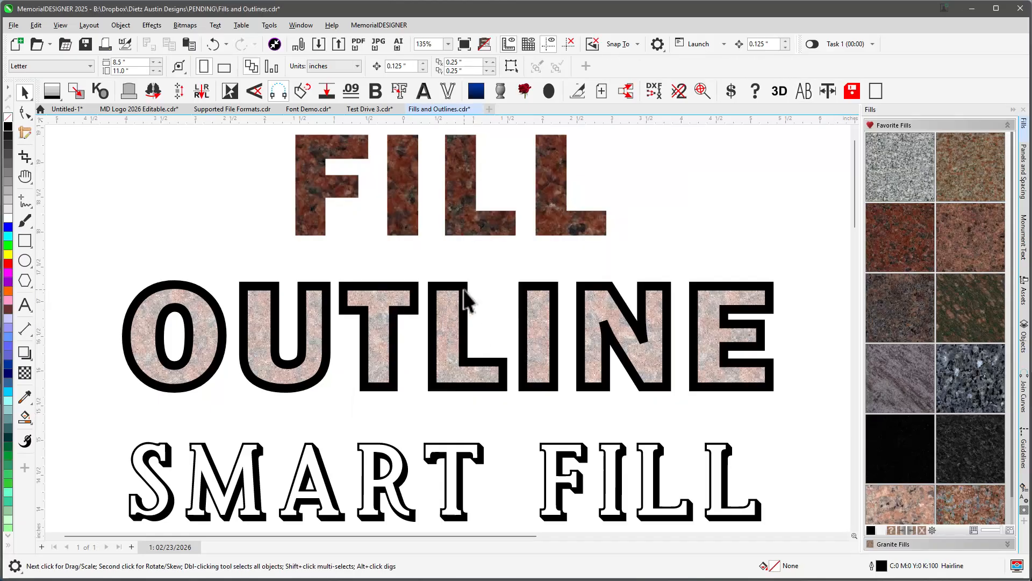
# Convert the OUTLINE text's outline into a separate object, checking the result in wireframe view.
pyautogui.click(484, 44)
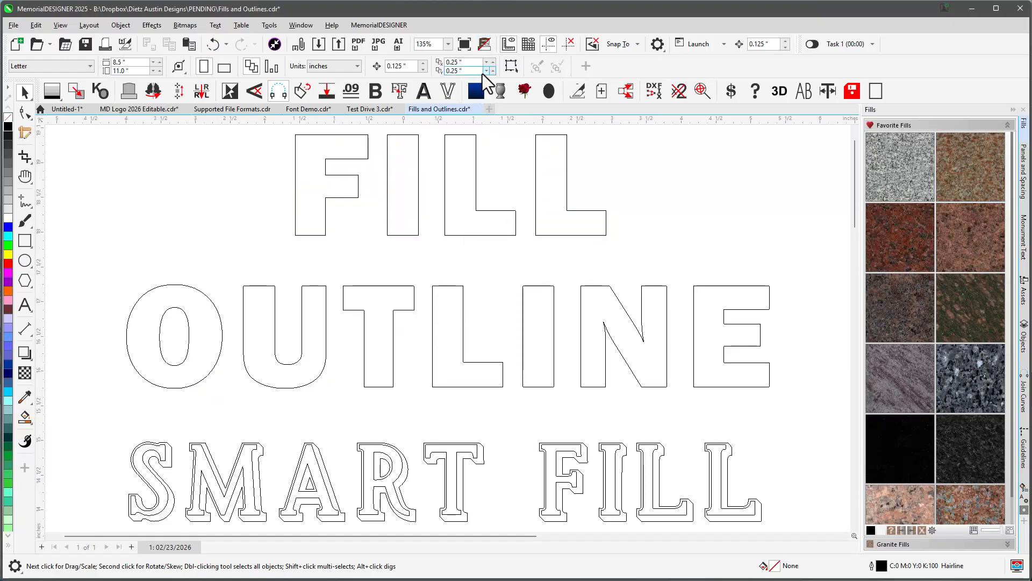
pyautogui.click(486, 43)
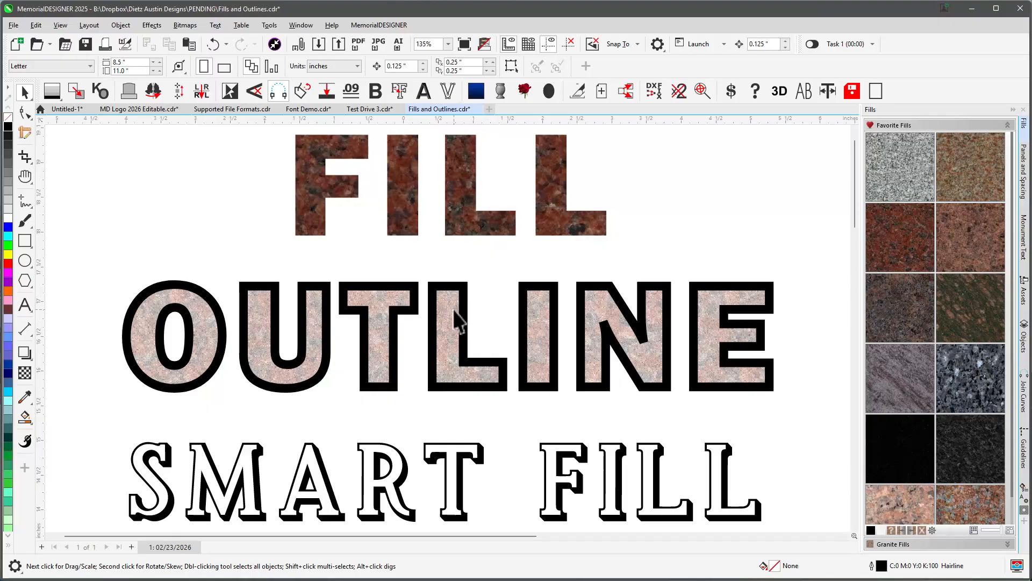
pyautogui.click(460, 297)
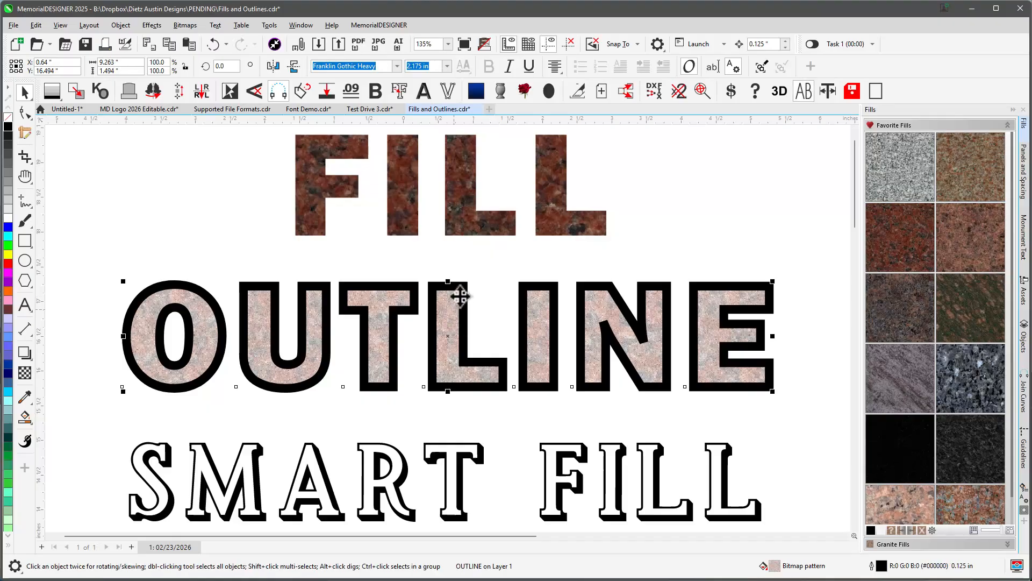
pyautogui.click(398, 92)
pyautogui.click(495, 293)
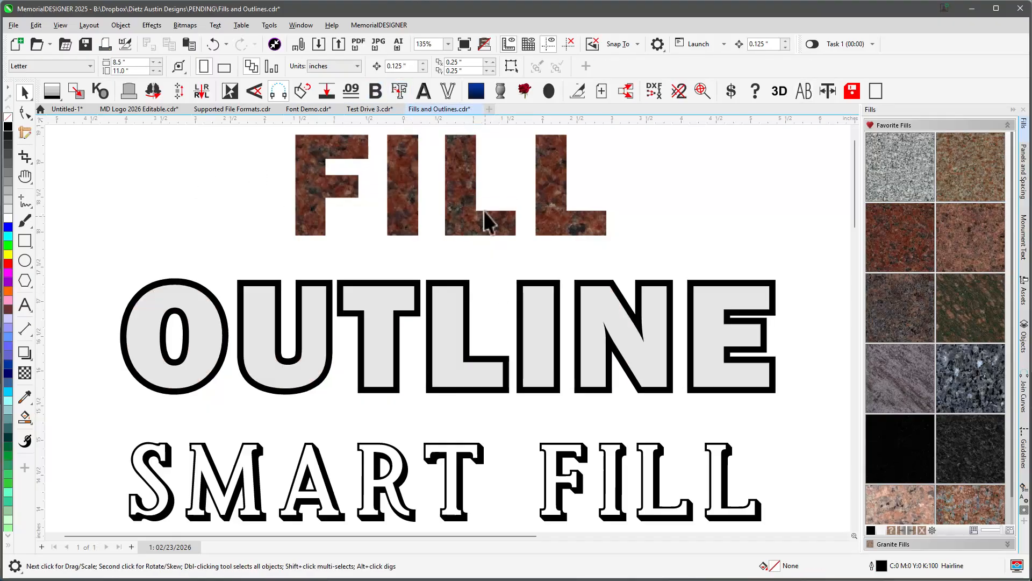
pyautogui.click(484, 44)
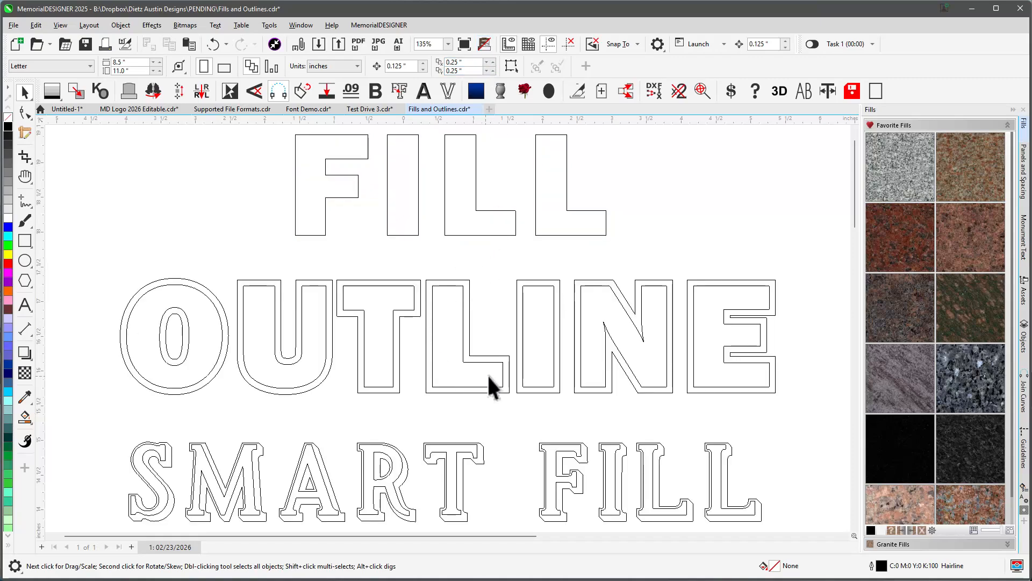
pyautogui.click(483, 43)
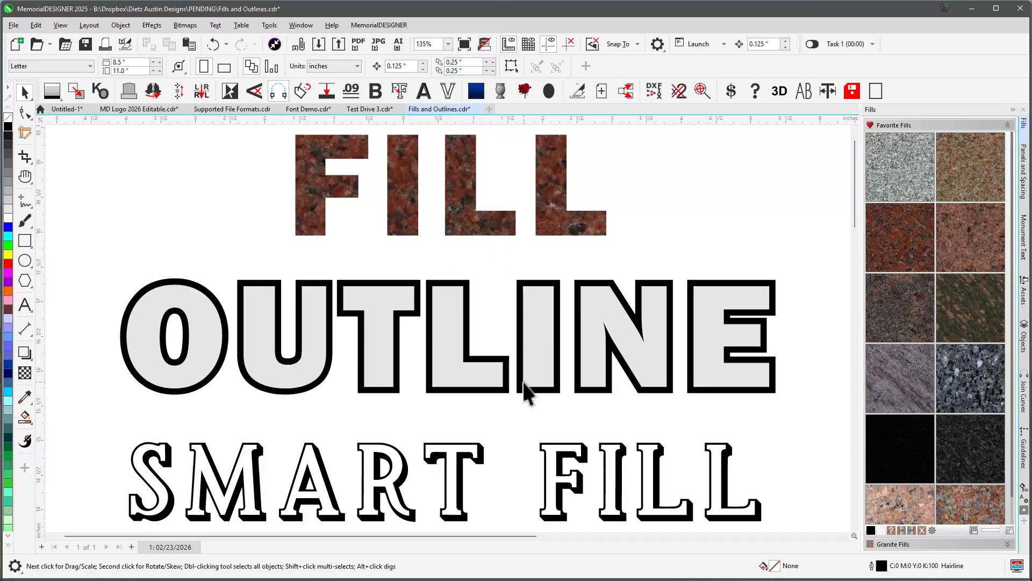
# Try a blue fill and a red outline on the SMART FILL text, then undo both changes.
pyautogui.click(407, 492)
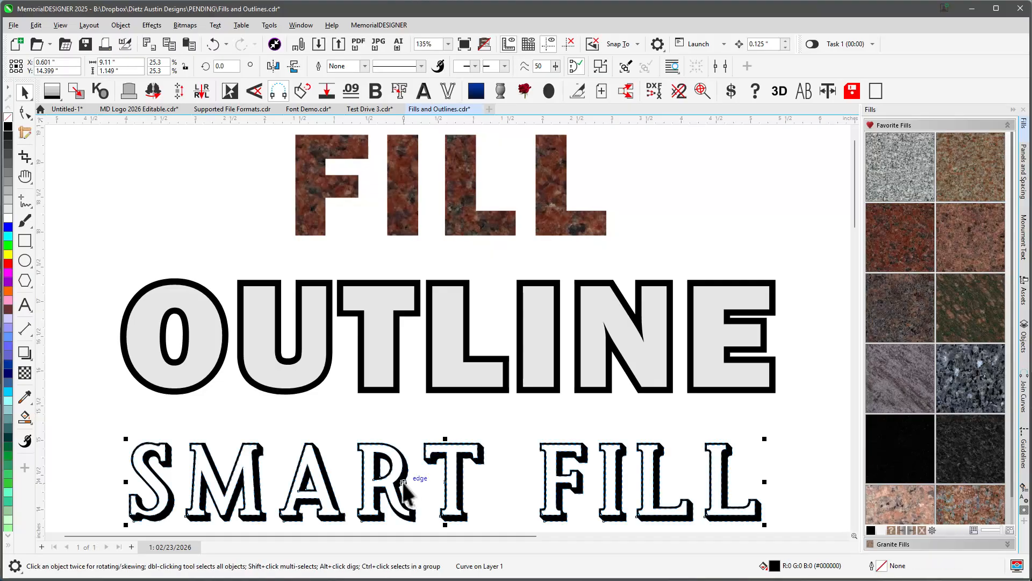
pyautogui.click(9, 226)
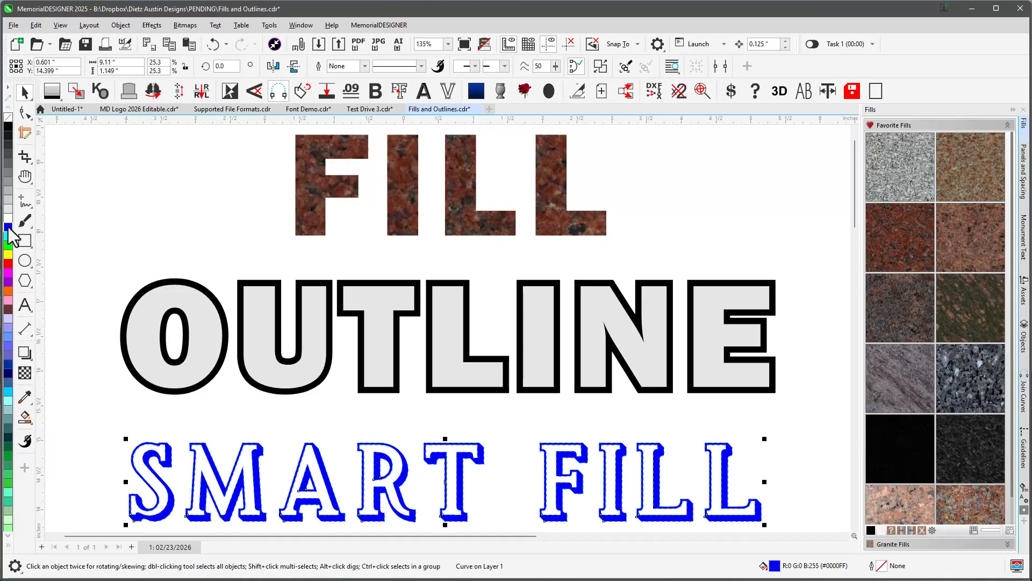
pyautogui.click(407, 486)
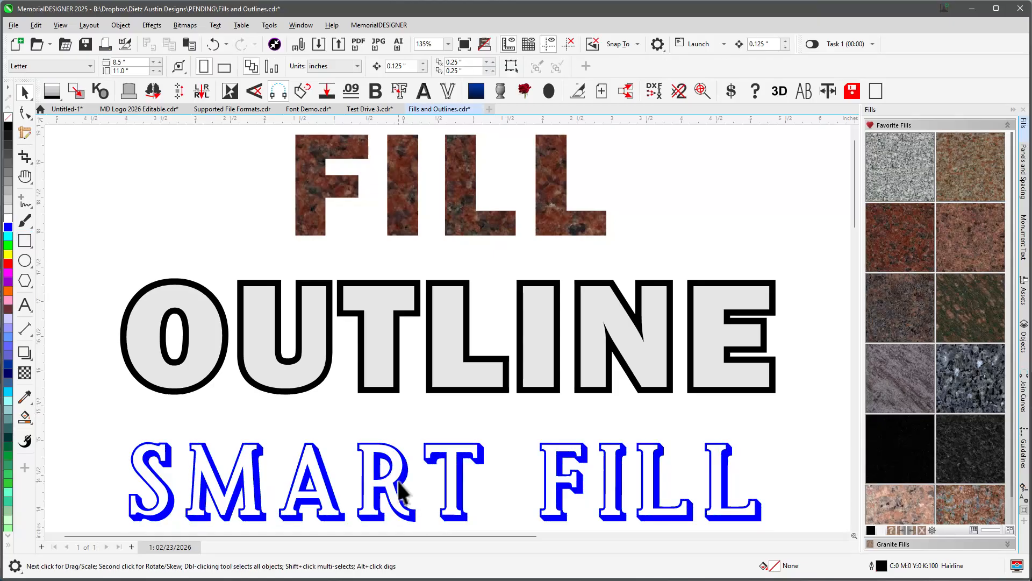
pyautogui.click(398, 480)
pyautogui.rightClick(8, 263)
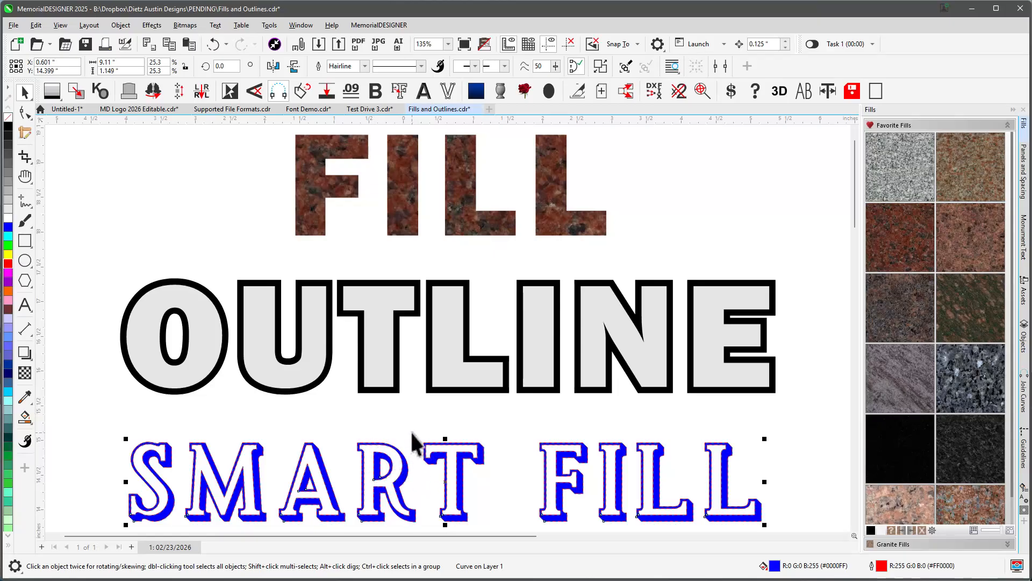
pyautogui.hotkey('ctrl', 'z')
pyautogui.hotkey('ctrl', 'z')
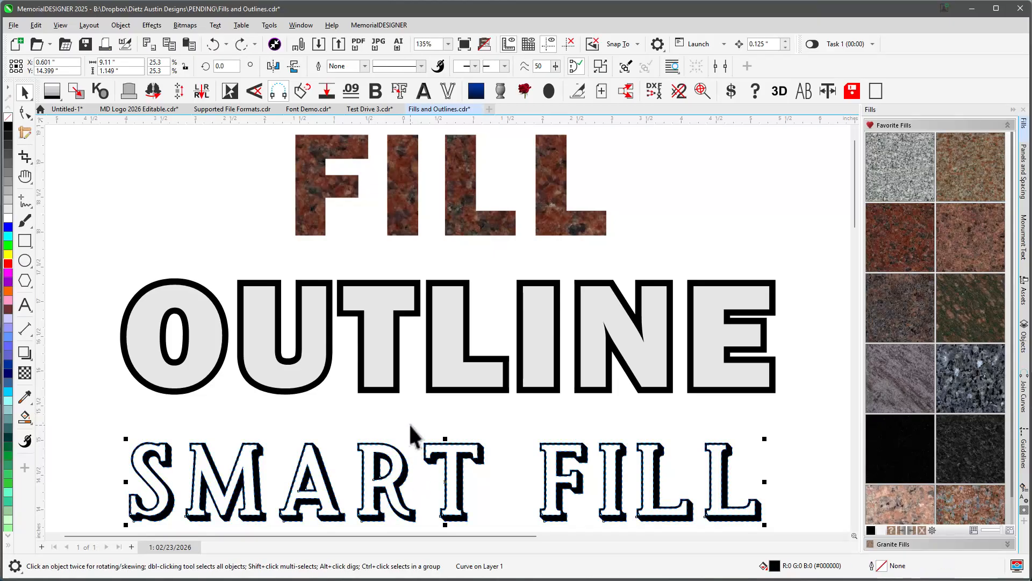
# Use the Smart Fill tool to fill the enclosed region of each SMART FILL letter with light grey.
pyautogui.click(411, 435)
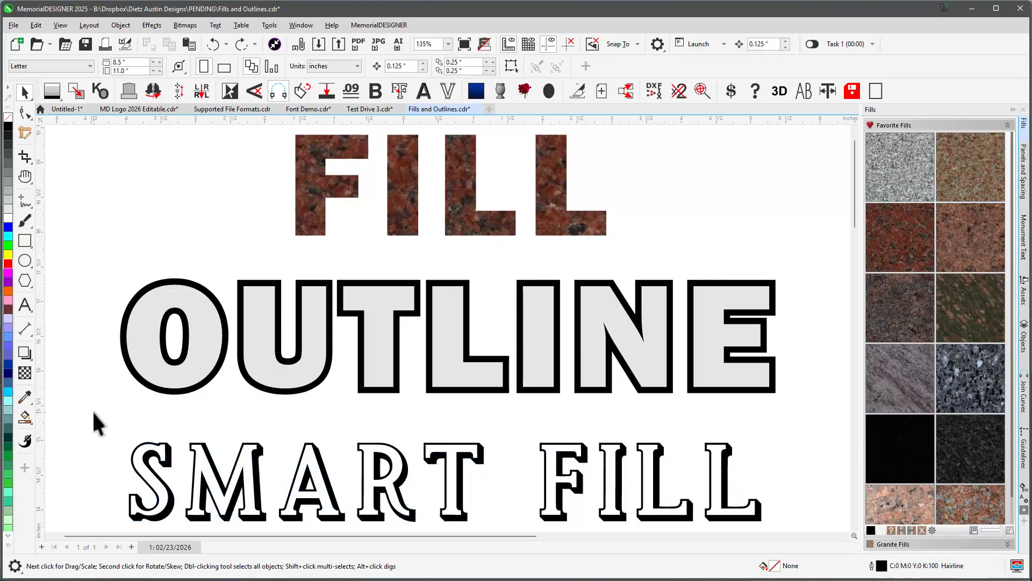
pyautogui.click(31, 422)
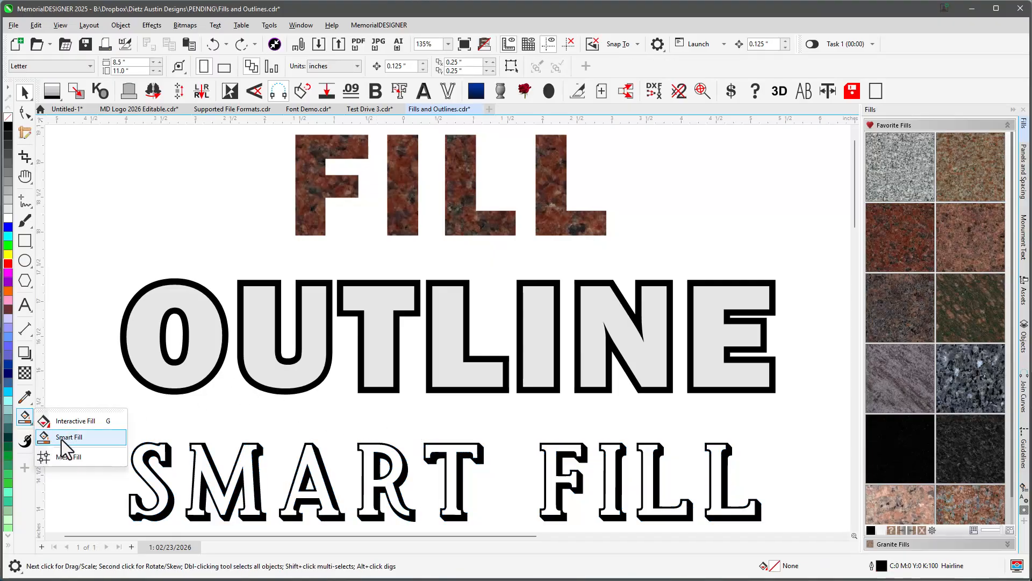
pyautogui.click(66, 436)
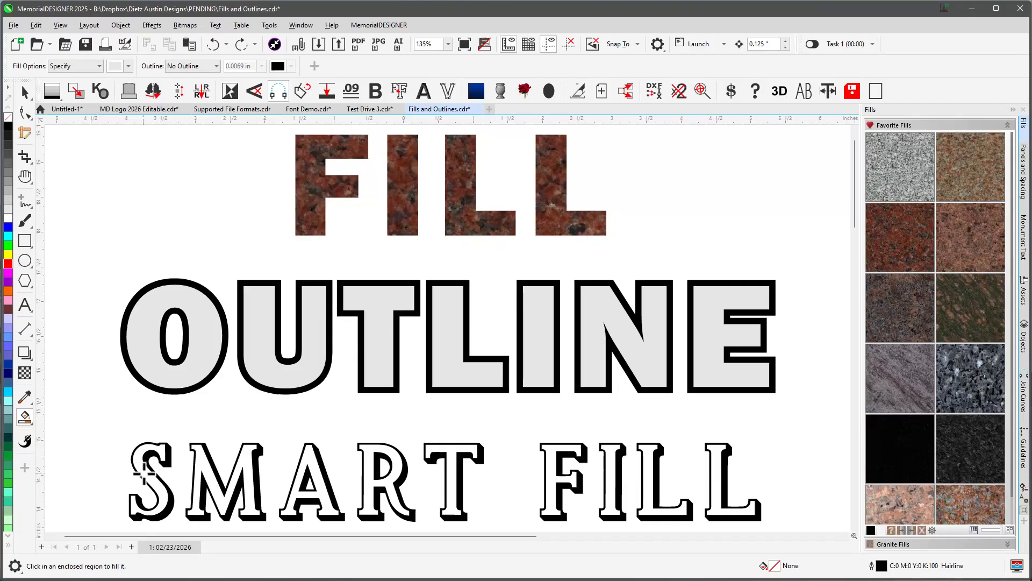
pyautogui.click(141, 473)
pyautogui.click(197, 460)
pyautogui.click(304, 461)
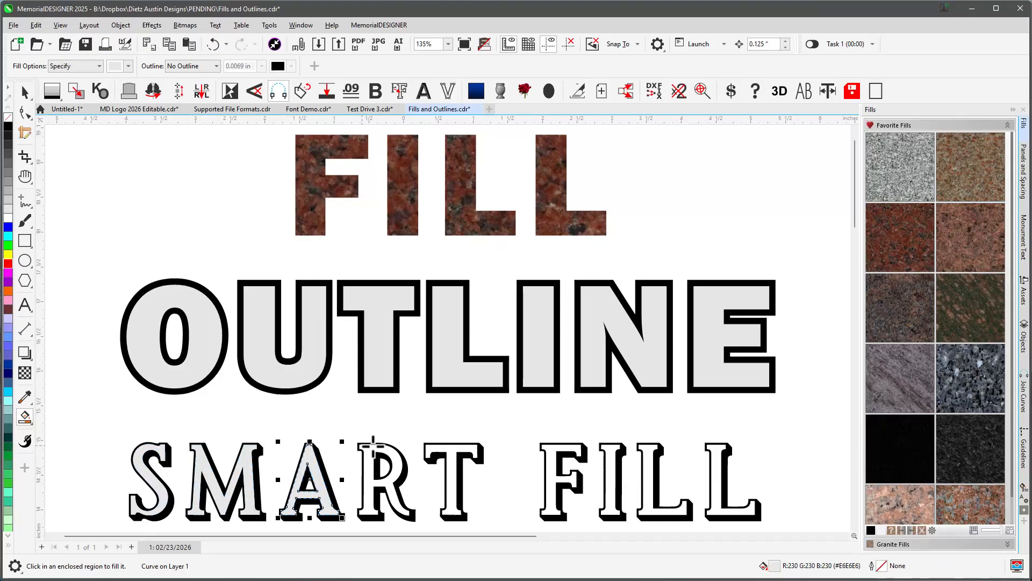
pyautogui.click(372, 446)
pyautogui.click(440, 445)
pyautogui.click(547, 449)
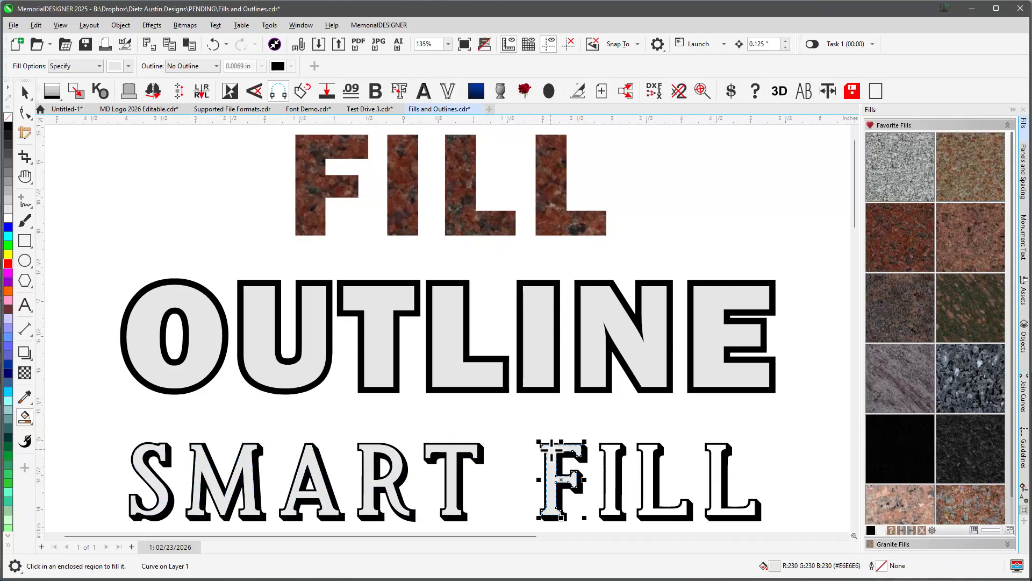
pyautogui.click(604, 448)
pyautogui.click(645, 448)
pyautogui.click(717, 449)
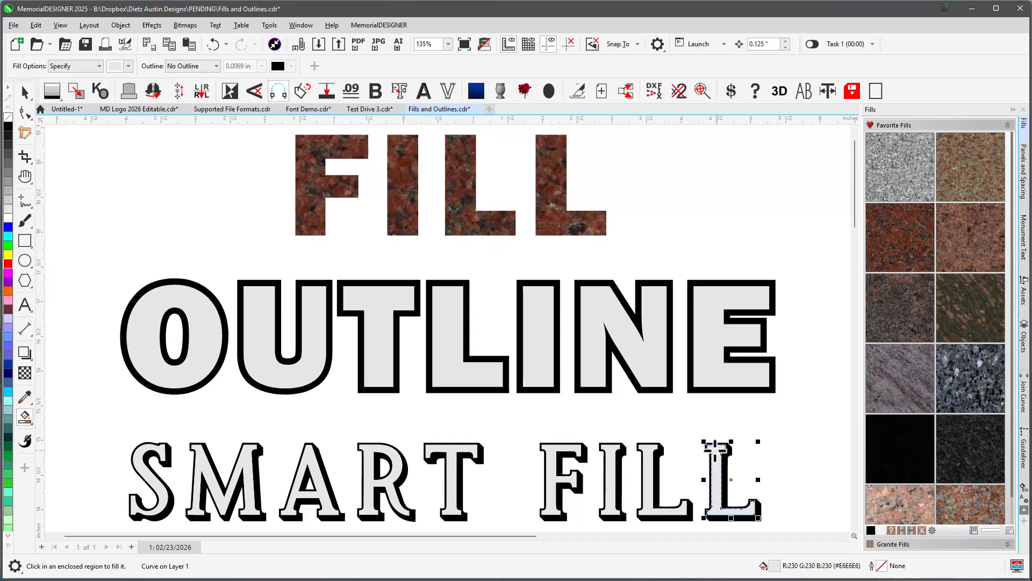
# Select the nine smart-filled shapes, group them, and move the group off the original lettering.
pyautogui.click(25, 92)
pyautogui.moveTo(107, 411); pyautogui.dragTo(770, 495)
pyautogui.keyDown('shift'); pyautogui.click(749, 477); pyautogui.keyUp('shift')
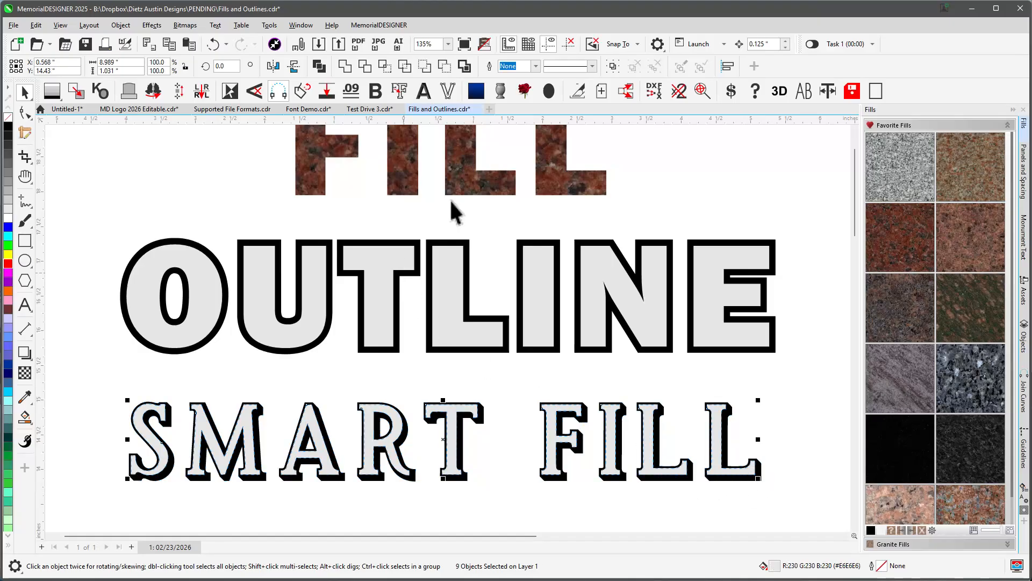
pyautogui.click(614, 66)
pyautogui.moveTo(476, 407); pyautogui.dragTo(507, 380)
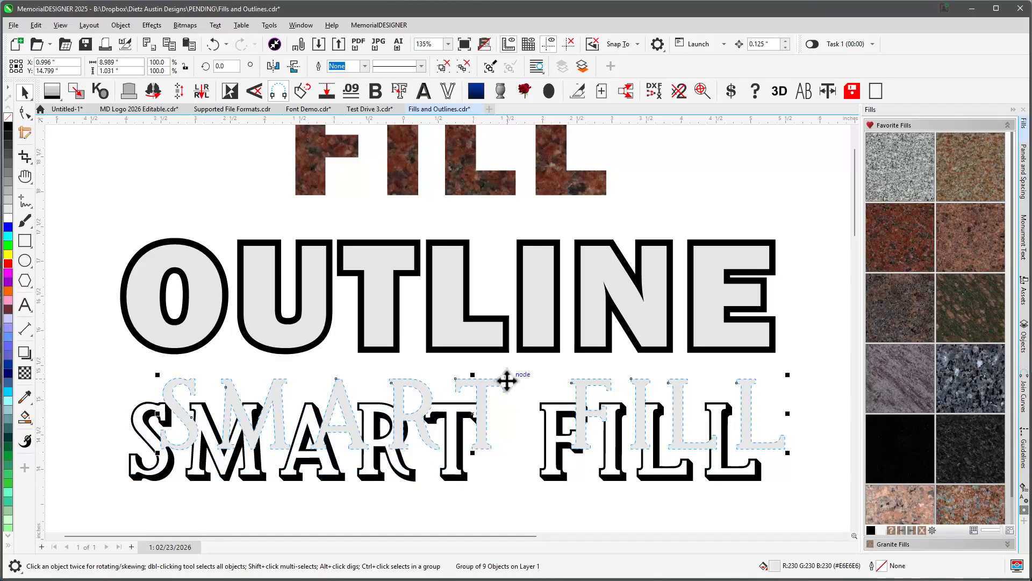
# Undo the move of the smart-fill group and apply a pink granite fill to the smart-filled letters.
pyautogui.click(483, 407)
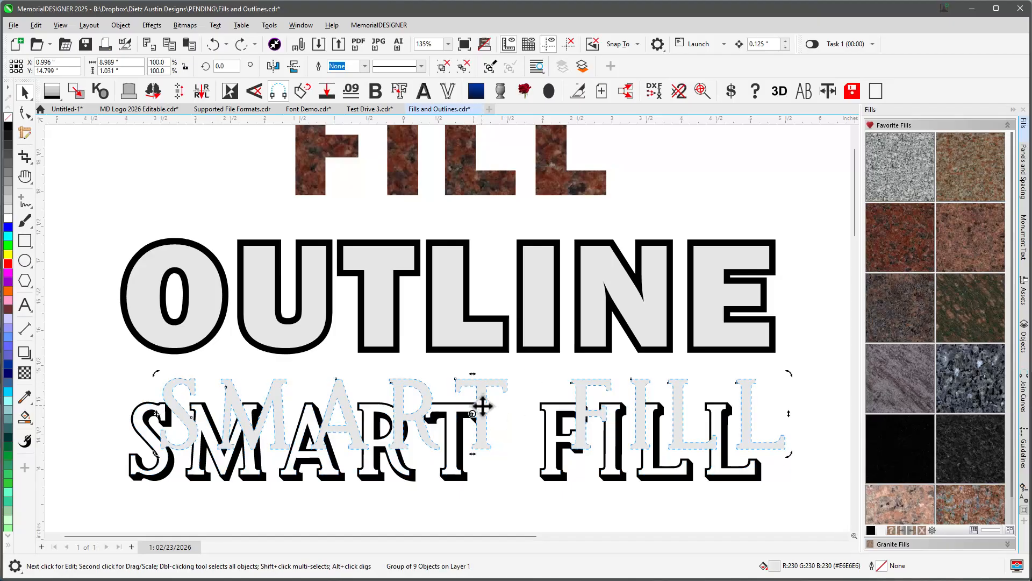
pyautogui.hotkey('ctrl', 'z')
pyautogui.click(896, 245)
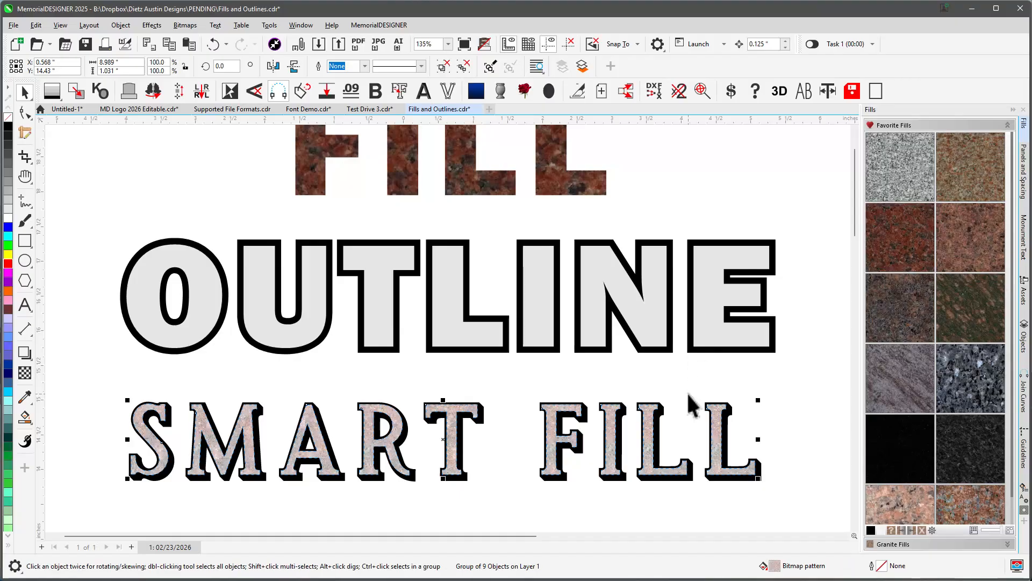
# Replace the smart-filled letters' fill with a solid 30% grey.
pyautogui.click(650, 385)
pyautogui.click(649, 413)
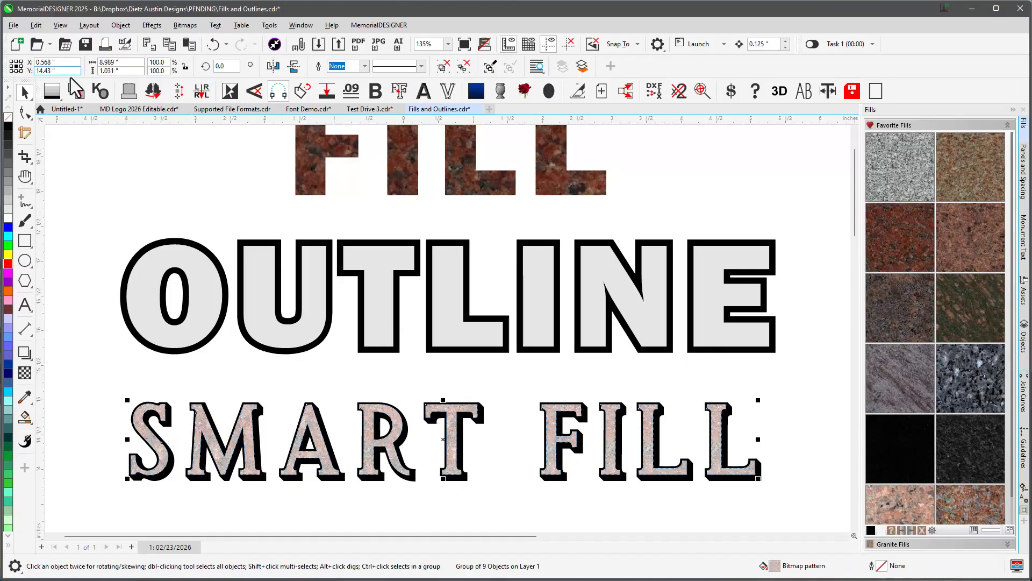
pyautogui.click(53, 91)
pyautogui.click(70, 177)
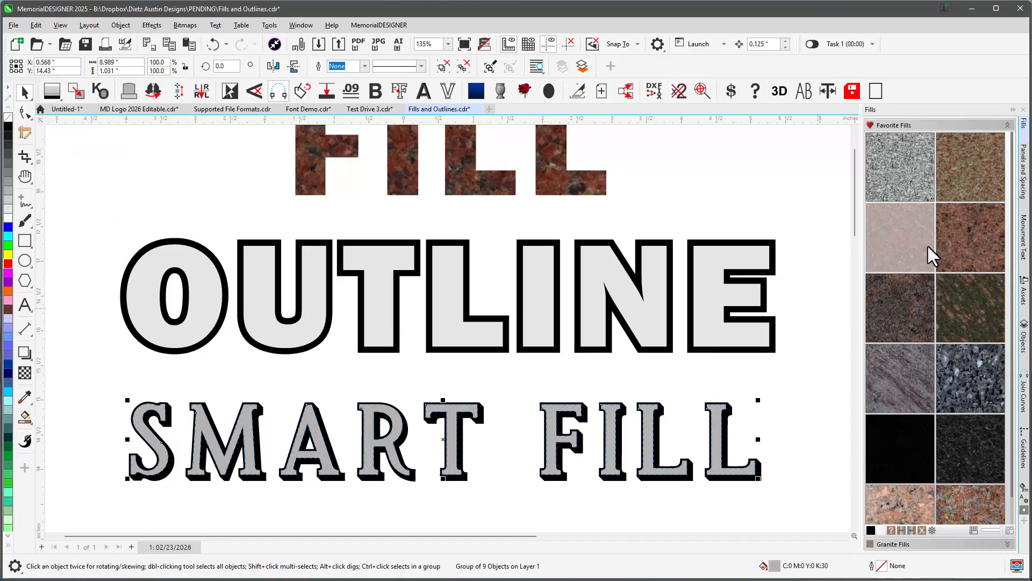
# Apply a red granite fill to the smart-filled letters, then undo the last change.
pyautogui.click(895, 247)
pyautogui.click(797, 460)
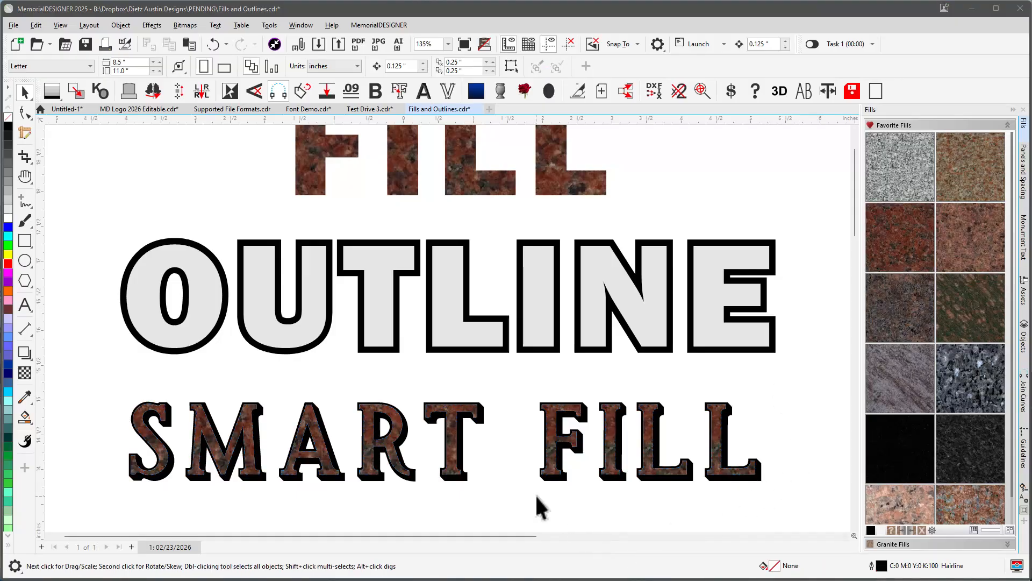
pyautogui.click(453, 410)
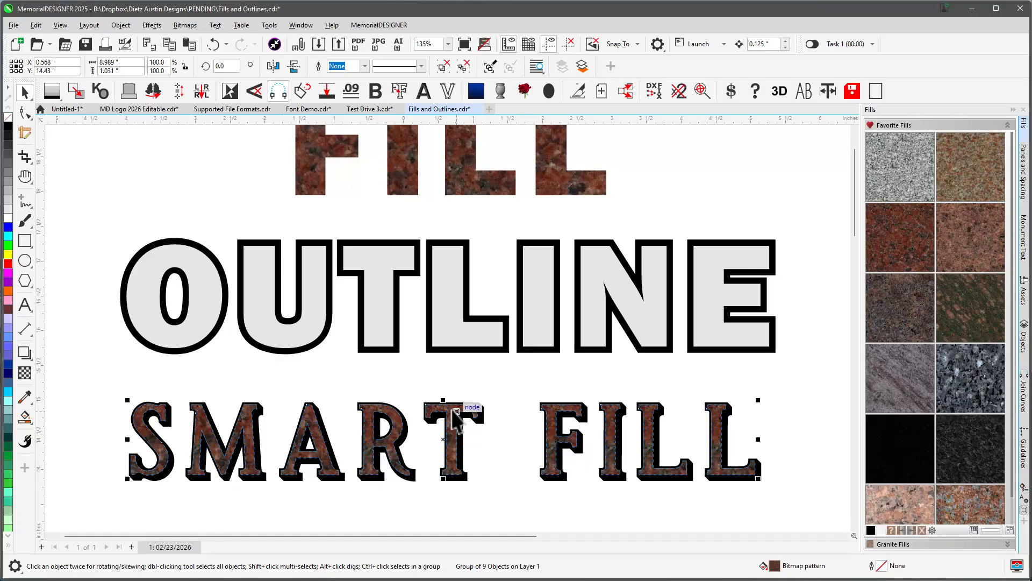
pyautogui.hotkey('ctrl', 'z')
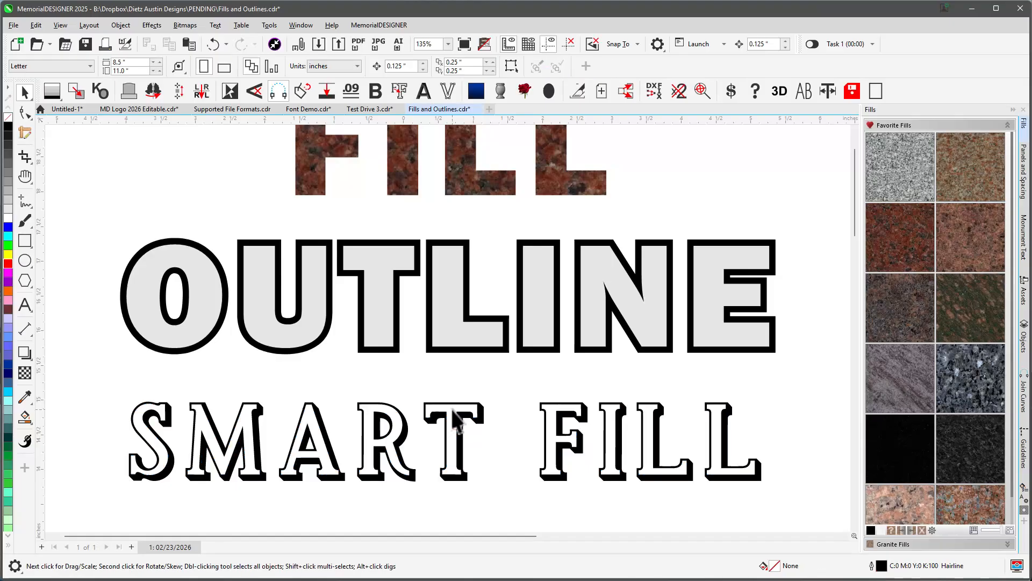
pyautogui.click(483, 45)
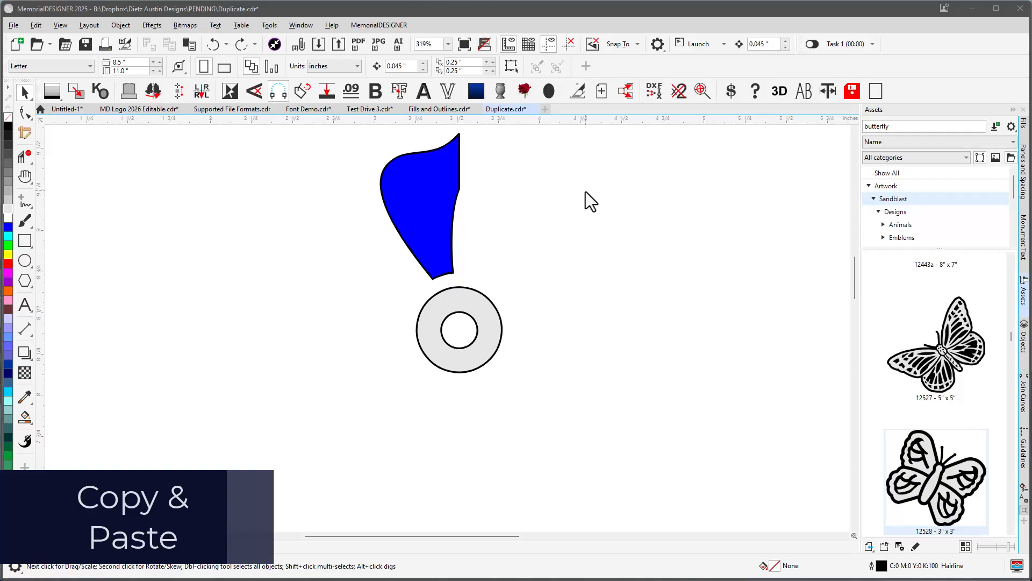
# Copy and paste the blue petal, move the pasted copy to the right, and delete it.
pyautogui.click(438, 172)
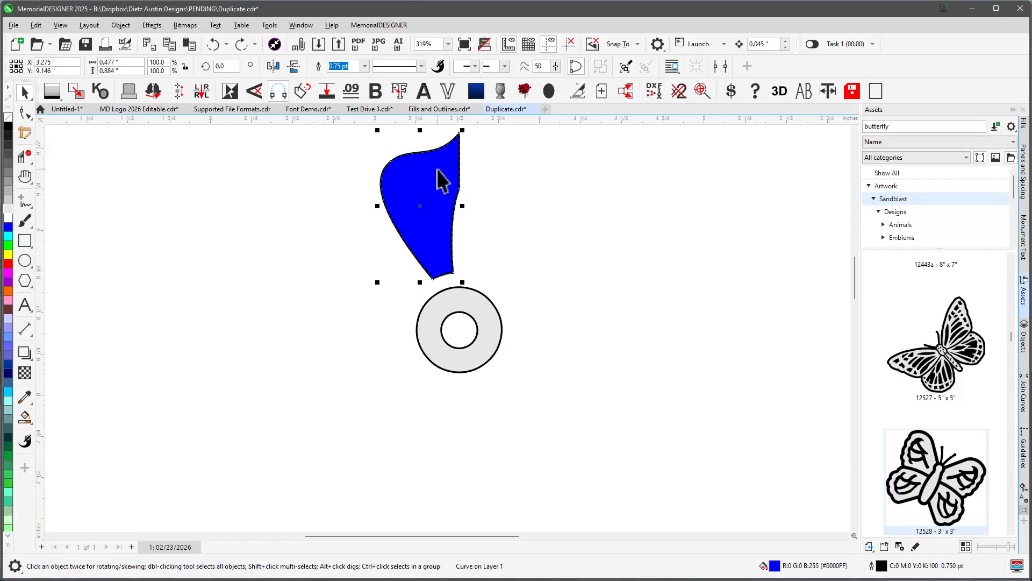
pyautogui.rightClick(442, 180)
pyautogui.click(458, 253)
pyautogui.click(415, 201)
pyautogui.hotkey('ctrl', 'v')
pyautogui.moveTo(434, 189); pyautogui.dragTo(510, 179)
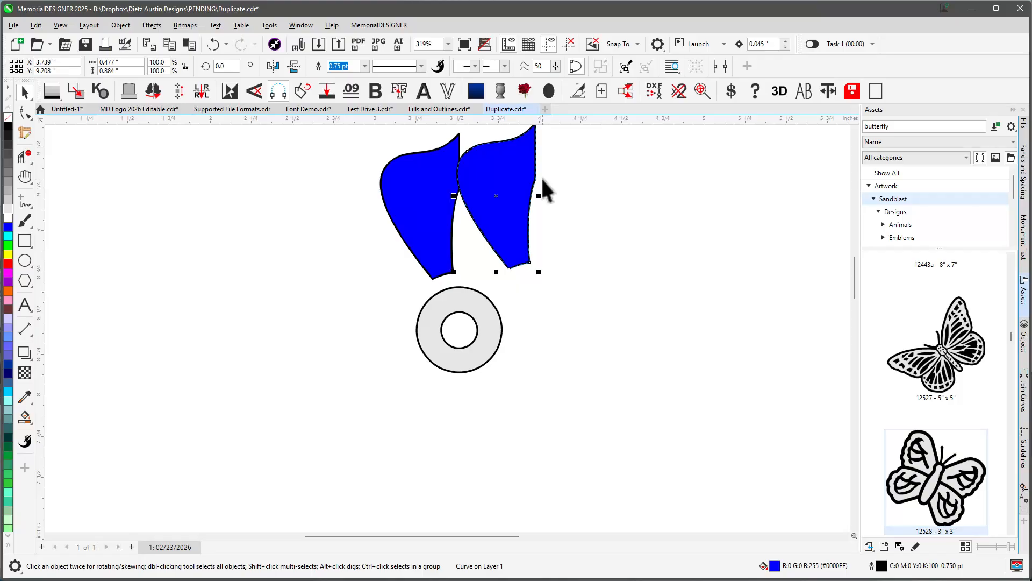
pyautogui.press('Delete')
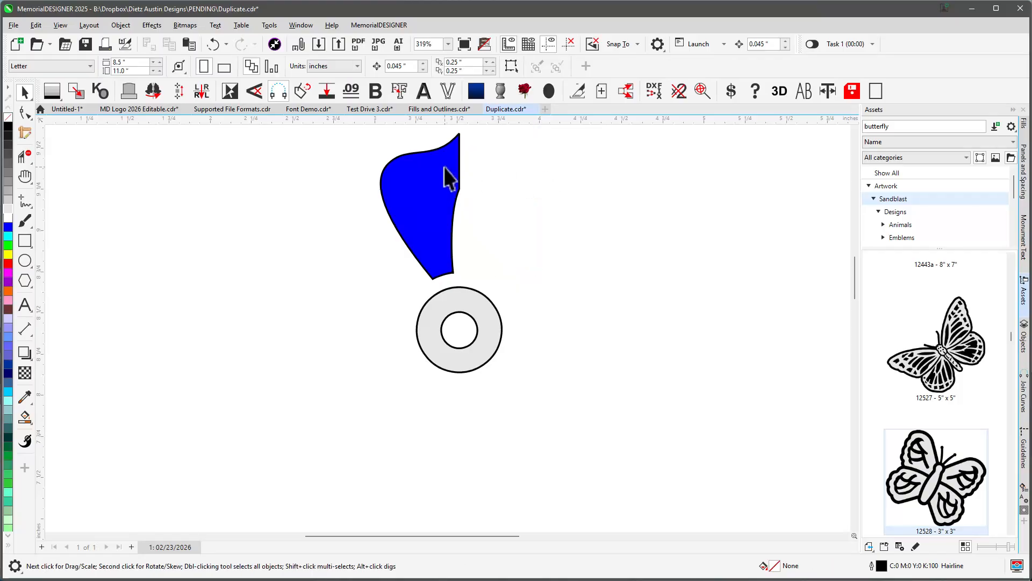
# Fill the blue petal with light grey.
pyautogui.click(447, 172)
pyautogui.click(8, 209)
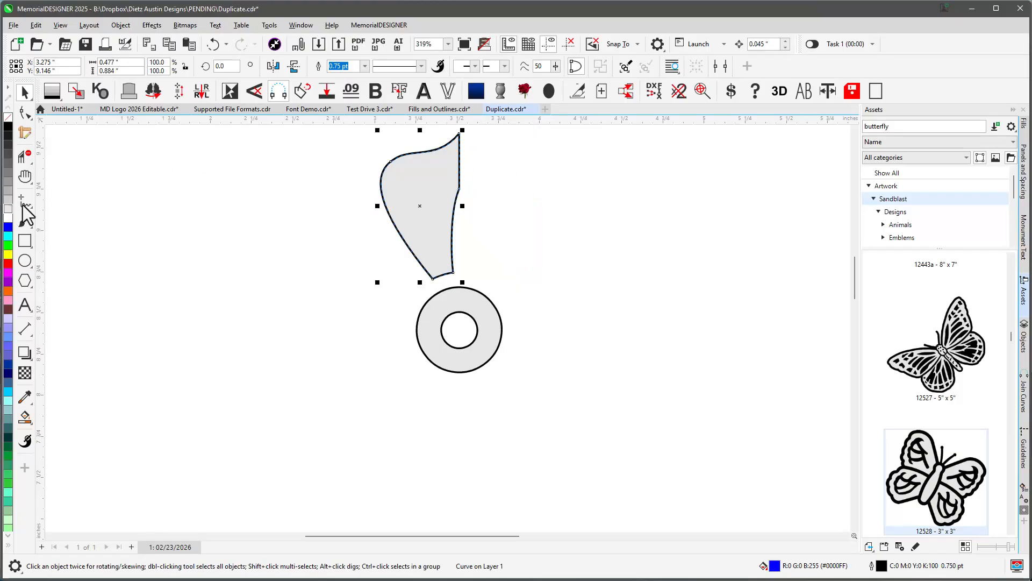
# Duplicate the petal, move the copies aside, and delete them again.
pyautogui.hotkey('ctrl', 'd')
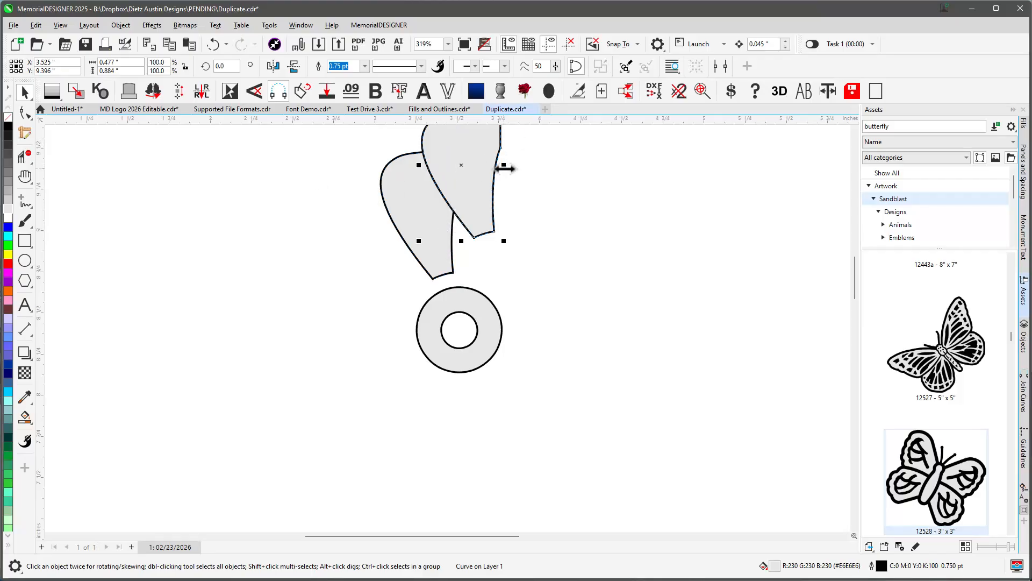
pyautogui.click(506, 203)
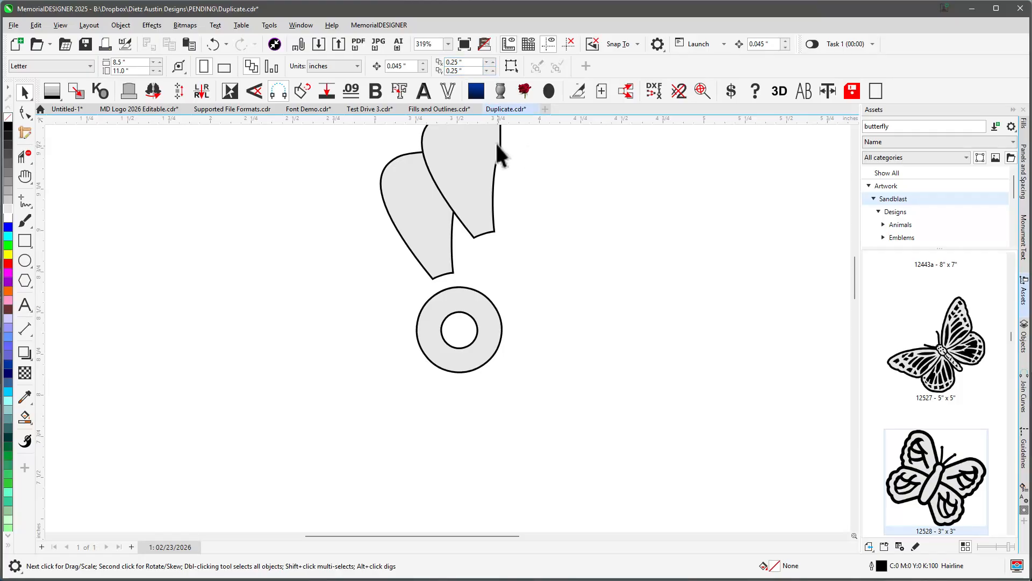
pyautogui.click(477, 181)
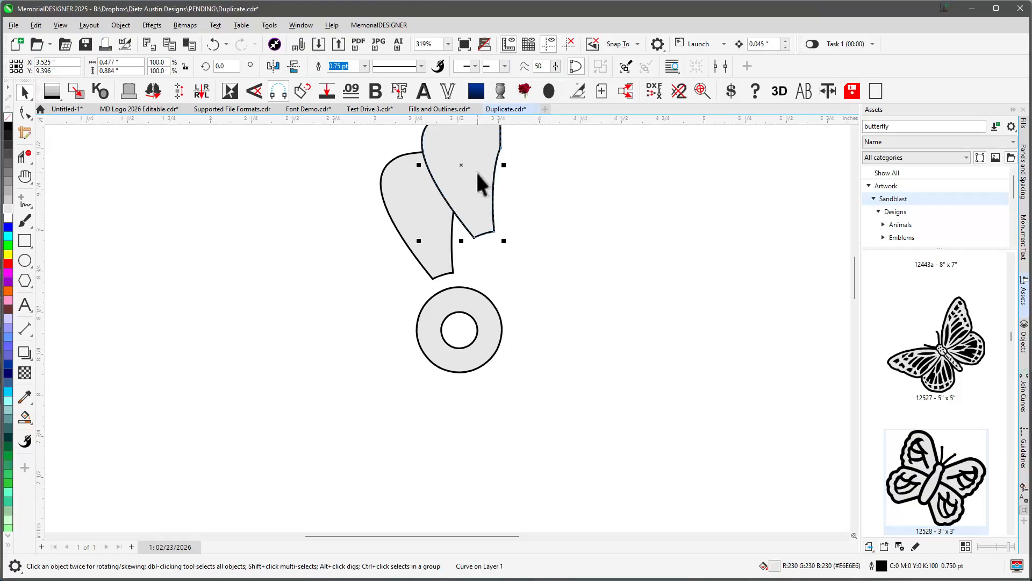
pyautogui.moveTo(477, 173); pyautogui.dragTo(553, 213)
pyautogui.moveTo(438, 229); pyautogui.dragTo(348, 194)
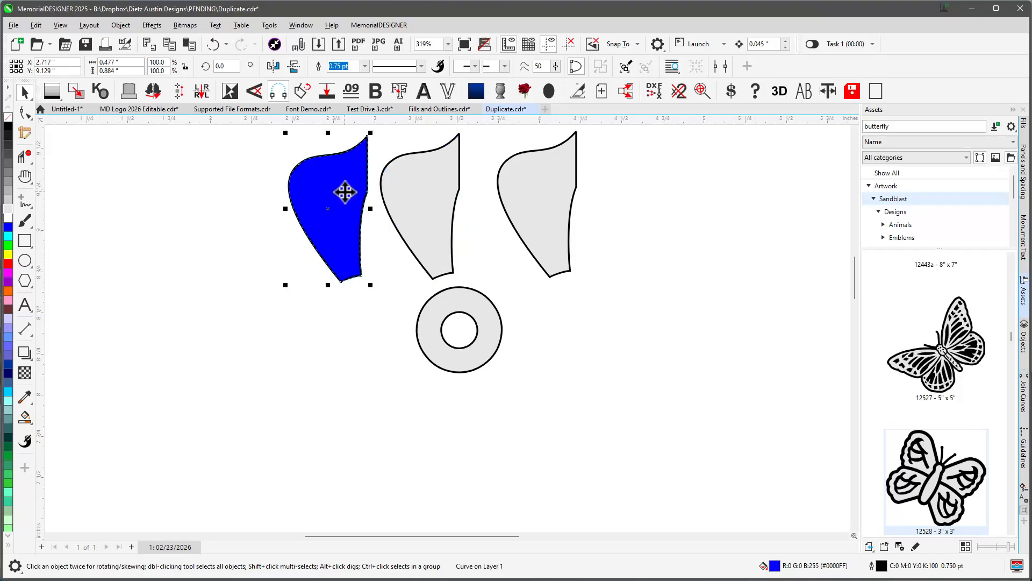
pyautogui.press('Delete')
pyautogui.click(528, 181)
pyautogui.press('Delete')
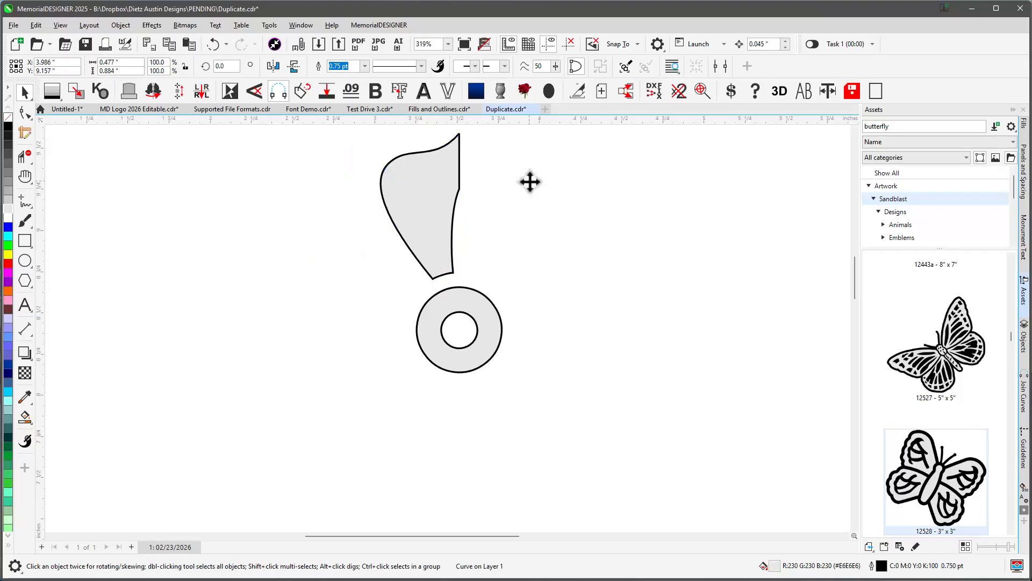
# Drag a copy of the petal to the right and delete that copy.
pyautogui.click(435, 174)
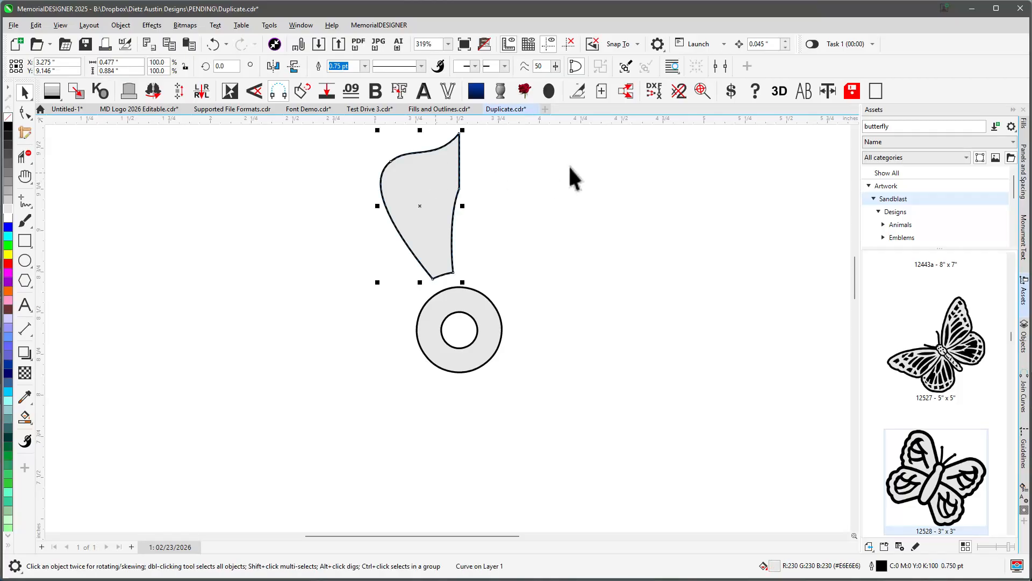
pyautogui.moveTo(431, 177); pyautogui.dragTo(540, 180)
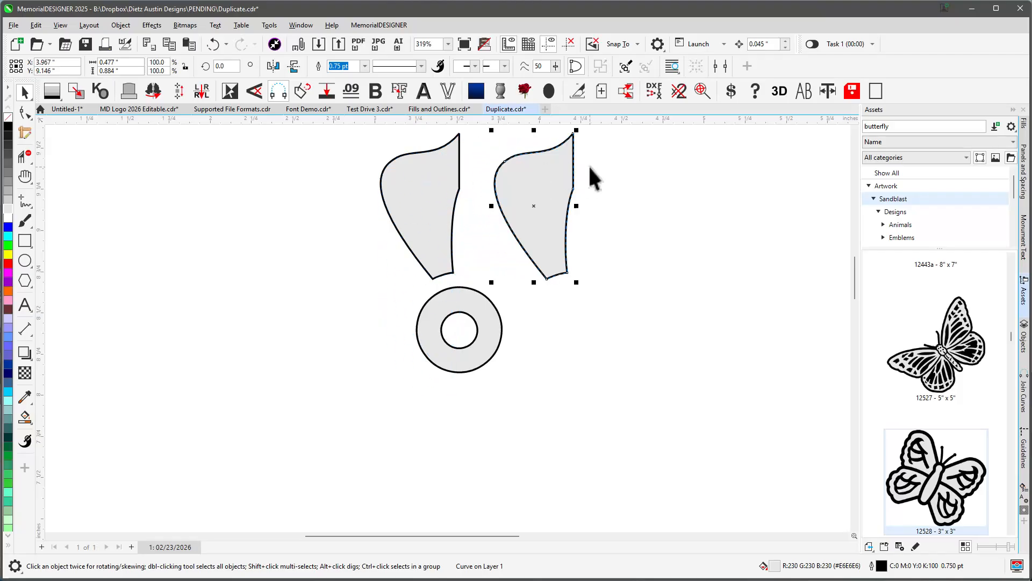
pyautogui.click(592, 174)
pyautogui.click(541, 177)
pyautogui.press('Delete')
# Mirror a copy of the half petal to its right and weld both halves into one petal.
pyautogui.click(450, 196)
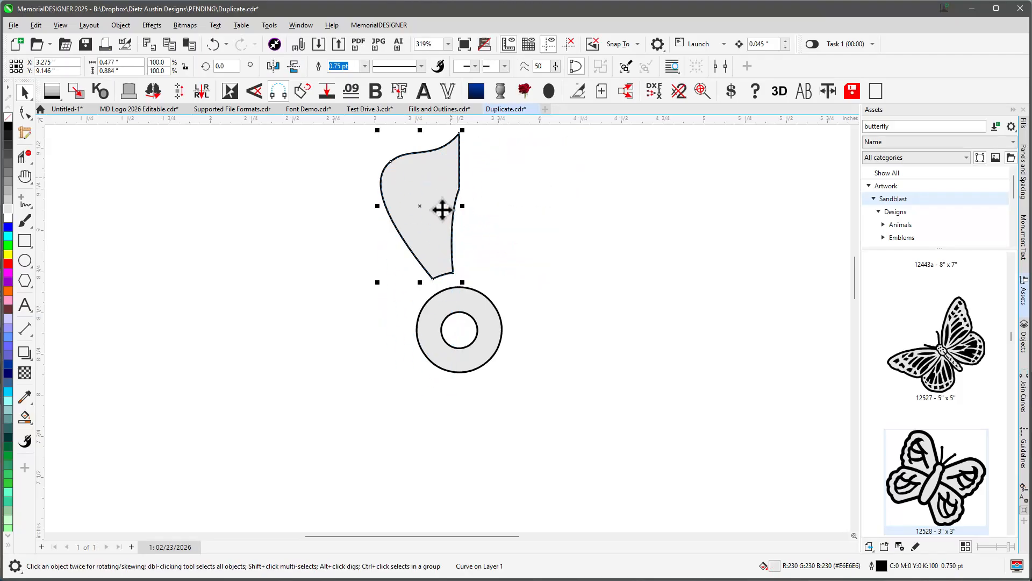
pyautogui.moveTo(377, 206); pyautogui.dragTo(489, 183)
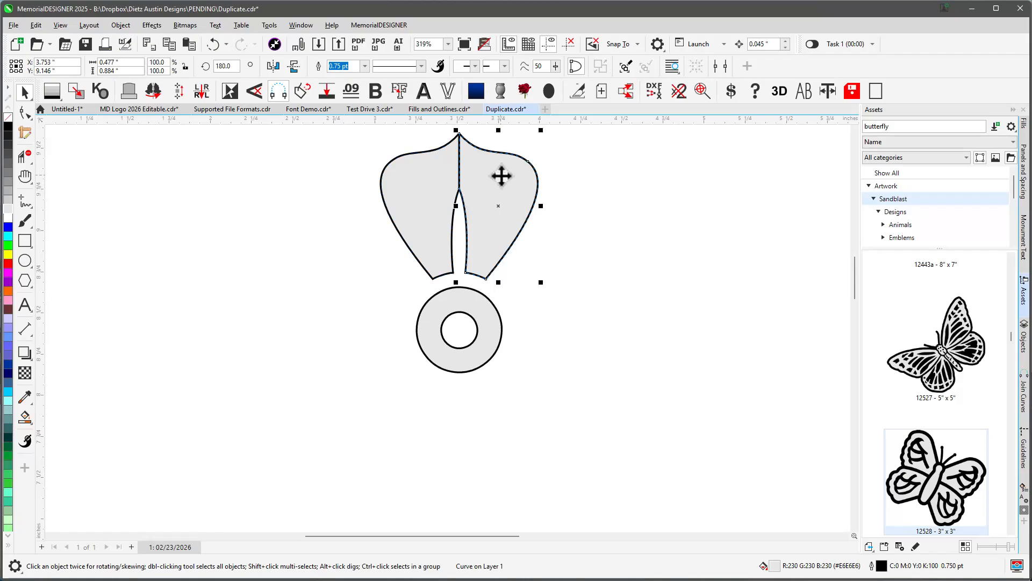
pyautogui.keyDown('shift'); pyautogui.click(450, 164); pyautogui.keyUp('shift')
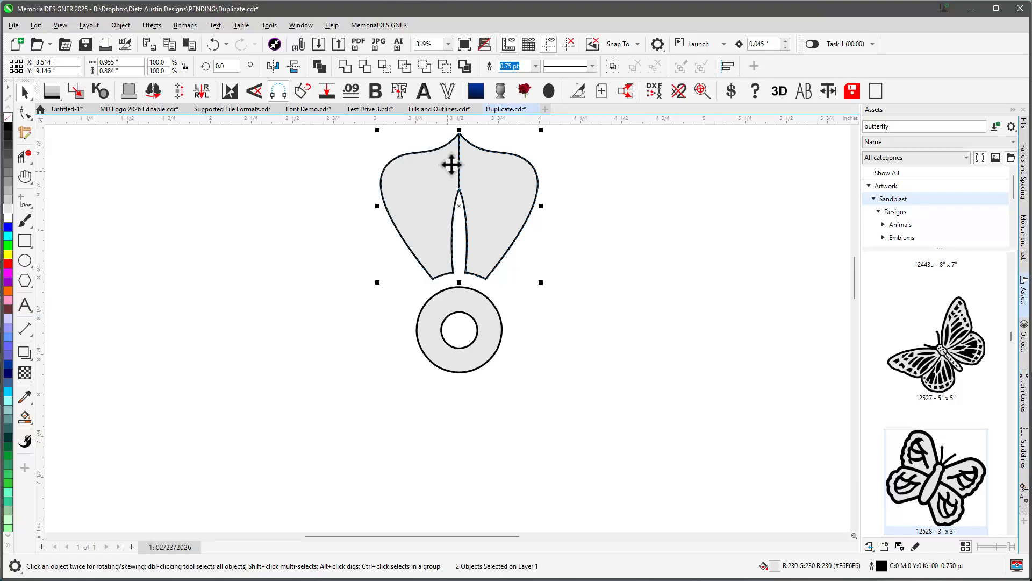
pyautogui.click(345, 66)
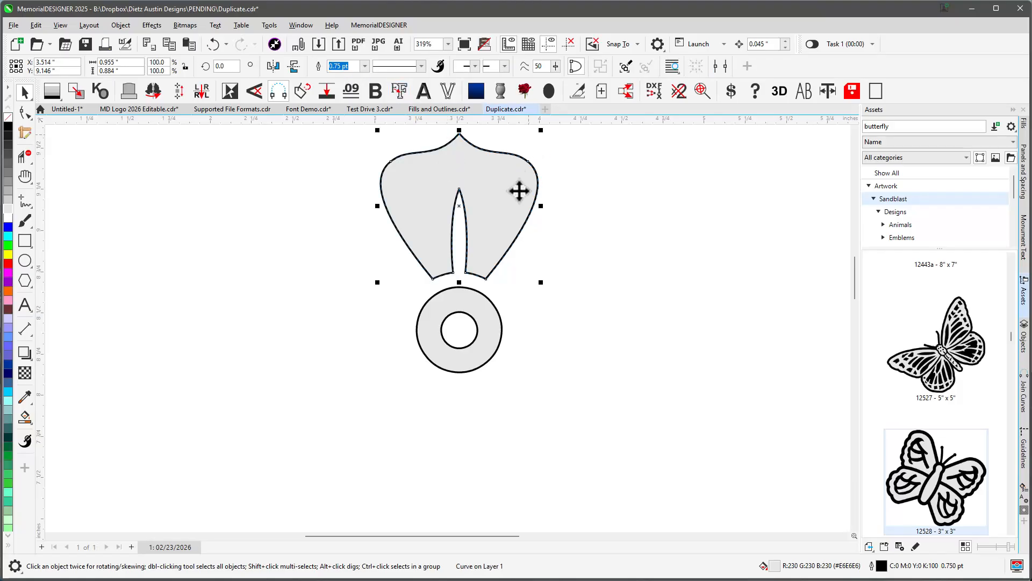
# Move the petal's rotation centre to the ring's centre and rotate a copy of the petal 288°.
pyautogui.click(508, 178)
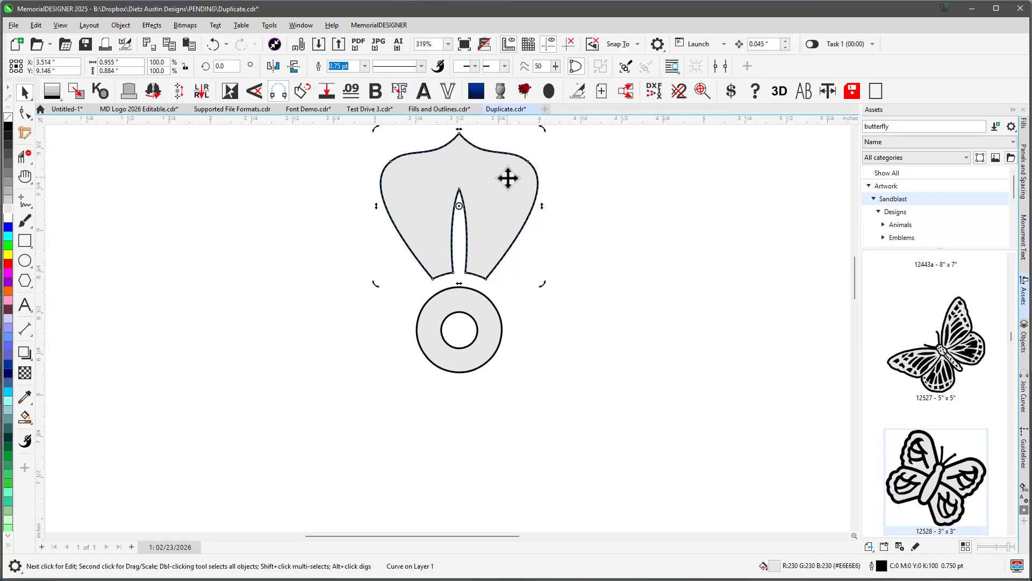
pyautogui.moveTo(546, 131); pyautogui.dragTo(567, 191)
pyautogui.hotkey('ctrl', 'z')
pyautogui.moveTo(459, 206)
pyautogui.mouseDown()
pyautogui.moveTo(468, 312)
pyautogui.moveTo(459, 329)
pyautogui.mouseUp()
pyautogui.moveTo(544, 129); pyautogui.dragTo(692, 334)
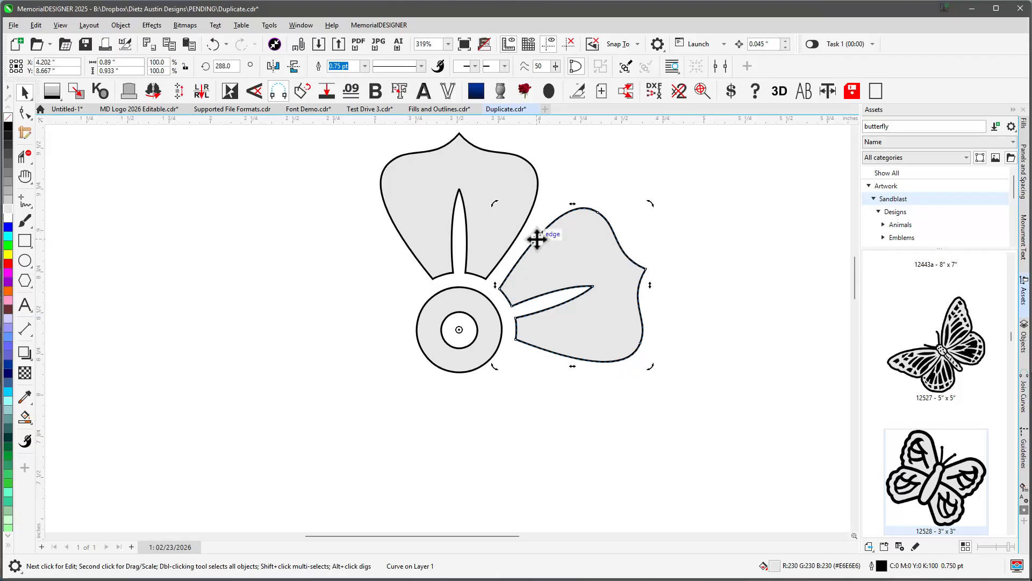
# Repeat the rotated copy three times to complete five petals around the ring.
pyautogui.hotkey('ctrl', 'r')
pyautogui.hotkey('ctrl', 'r')
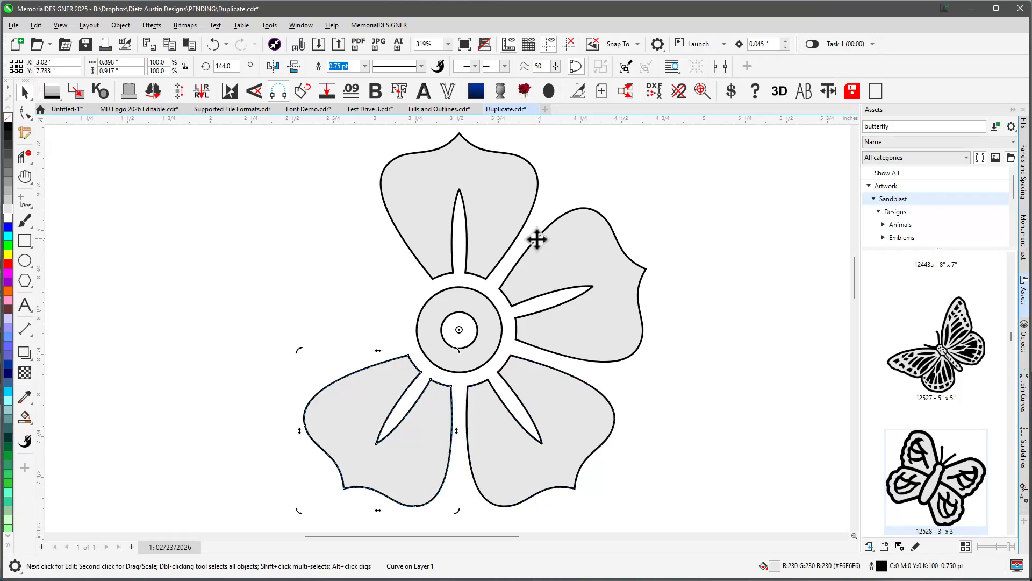
pyautogui.hotkey('ctrl', 'r')
pyautogui.click(559, 201)
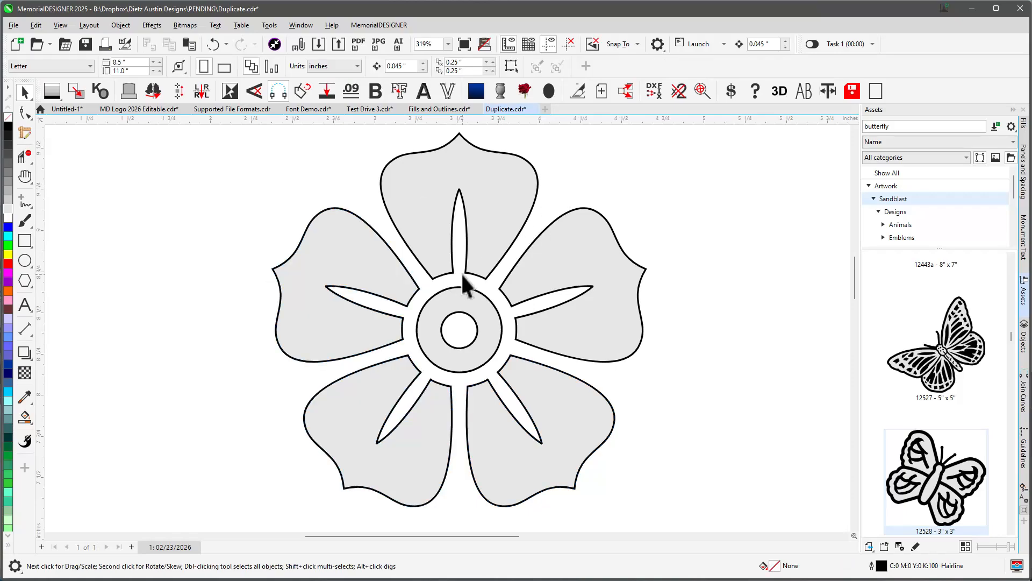
# Select all six flower parts, weld them, and add a thick outline around the flower.
pyautogui.scroll(-1, 498, 248)
pyautogui.moveTo(193, 183); pyautogui.dragTo(632, 534)
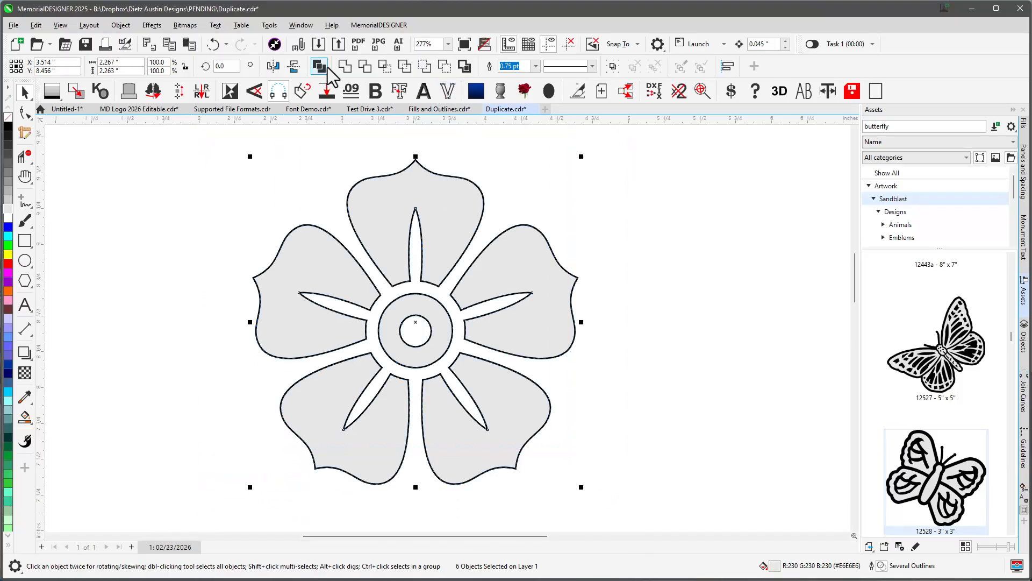
pyautogui.click(323, 66)
pyautogui.click(399, 90)
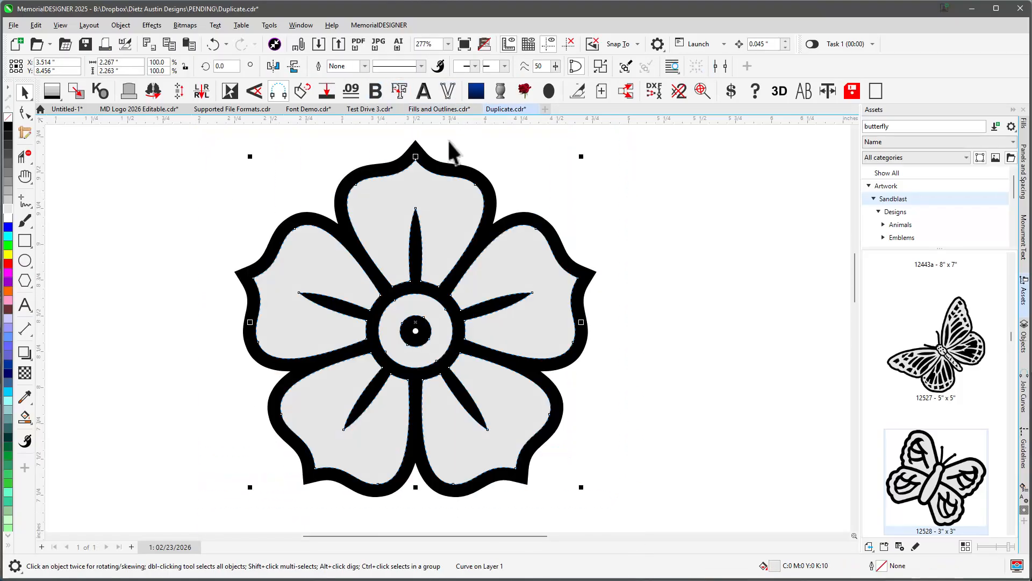
pyautogui.press('Escape')
pyautogui.click(25, 156)
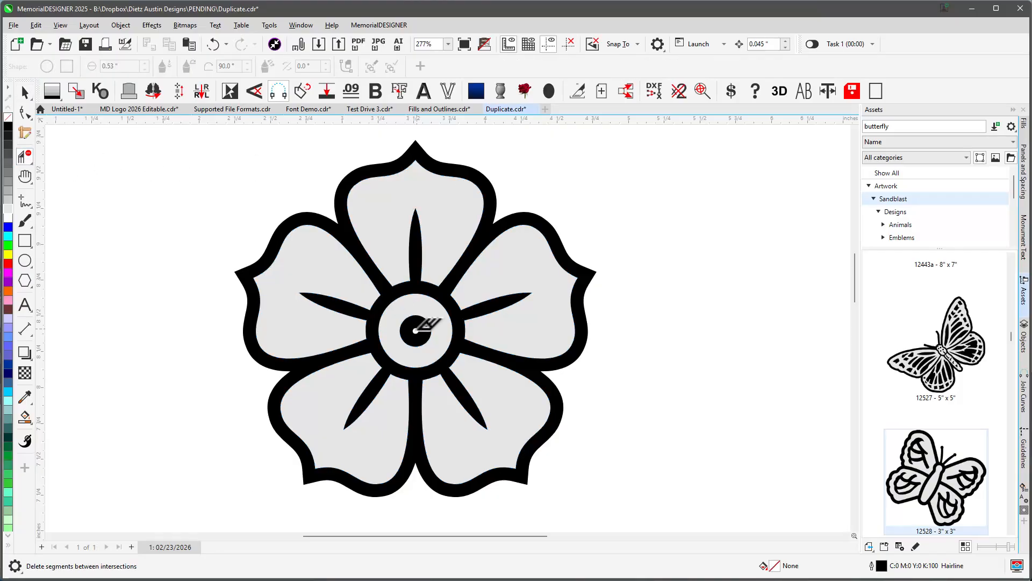
pyautogui.press('space')
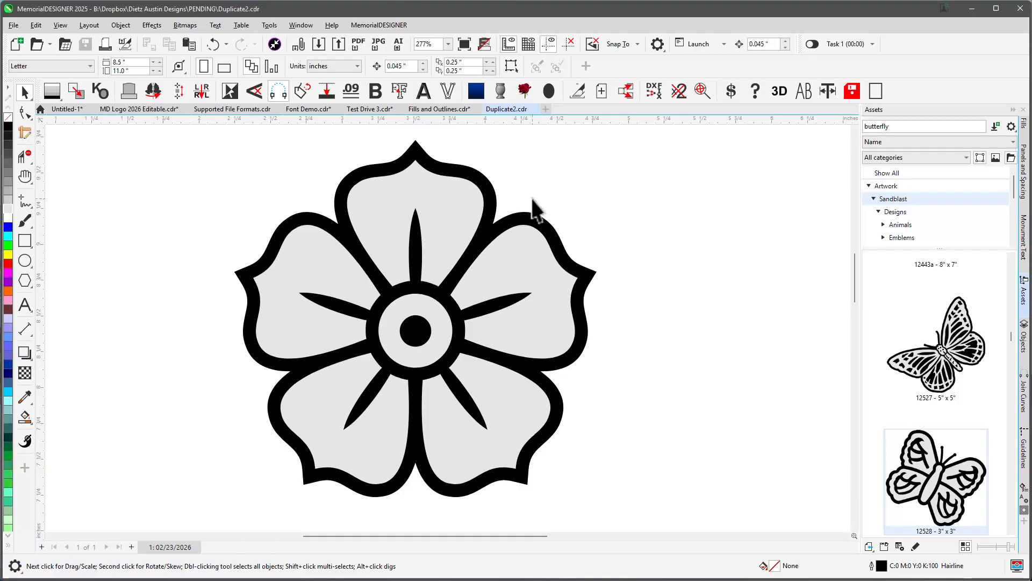
# Undo the flower-building steps back to the single half petal.
pyautogui.hotkey('ctrl', 'z')
pyautogui.hotkey('ctrl', 'z')
pyautogui.hotkey('ctrl', 'z')
pyautogui.hotkey('ctrl', 'z')
pyautogui.hotkey('ctrl', 'z')
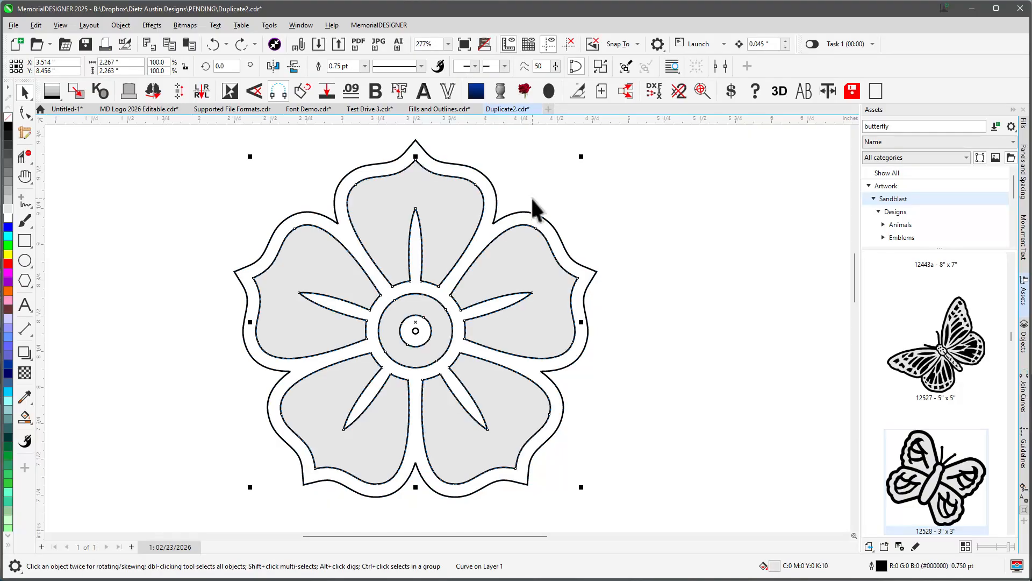
pyautogui.hotkey('ctrl', 'z')
pyautogui.hotkey('ctrl', 'z')
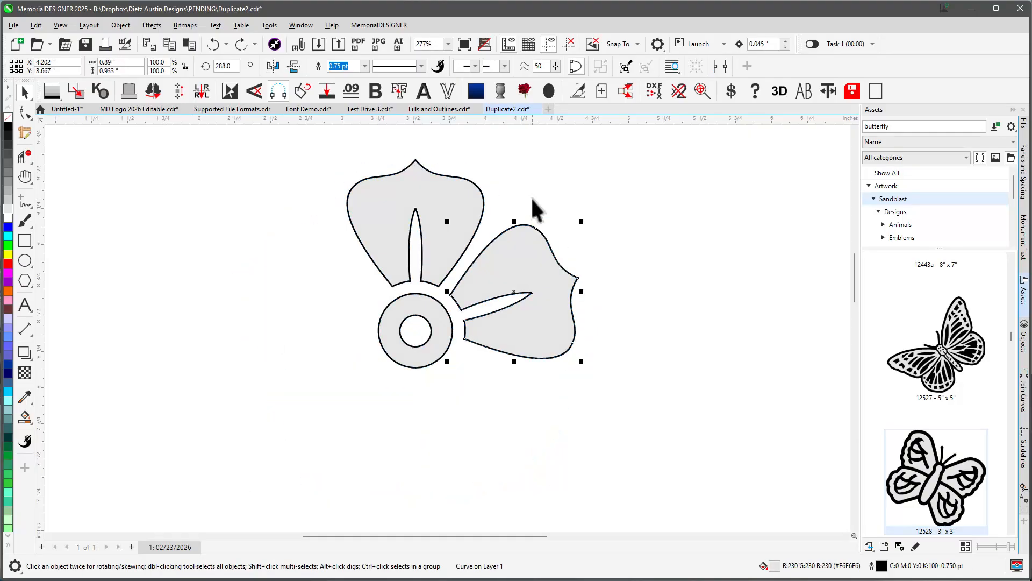
pyautogui.hotkey('ctrl', 'z')
pyautogui.click(226, 44)
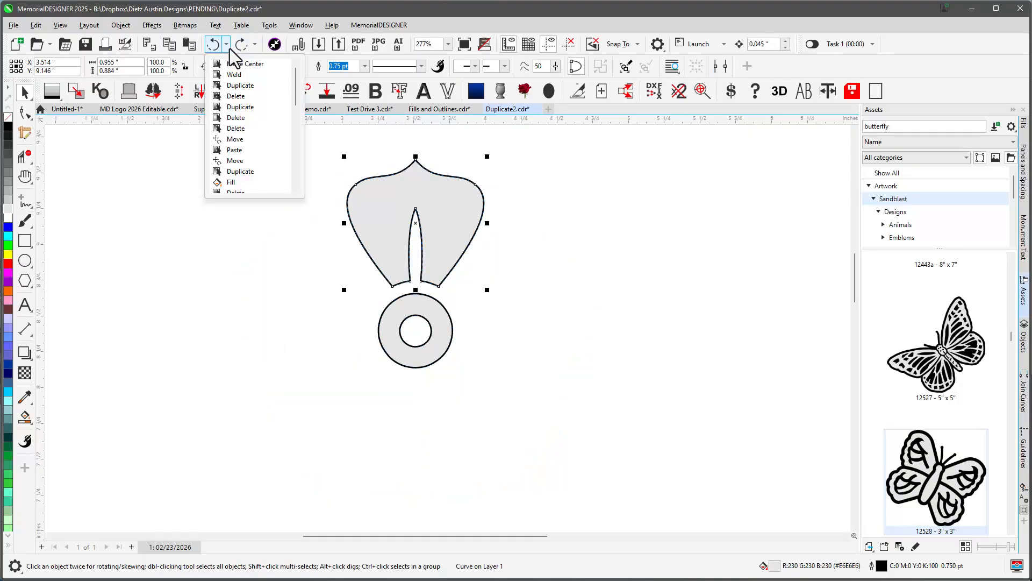
pyautogui.click(262, 224)
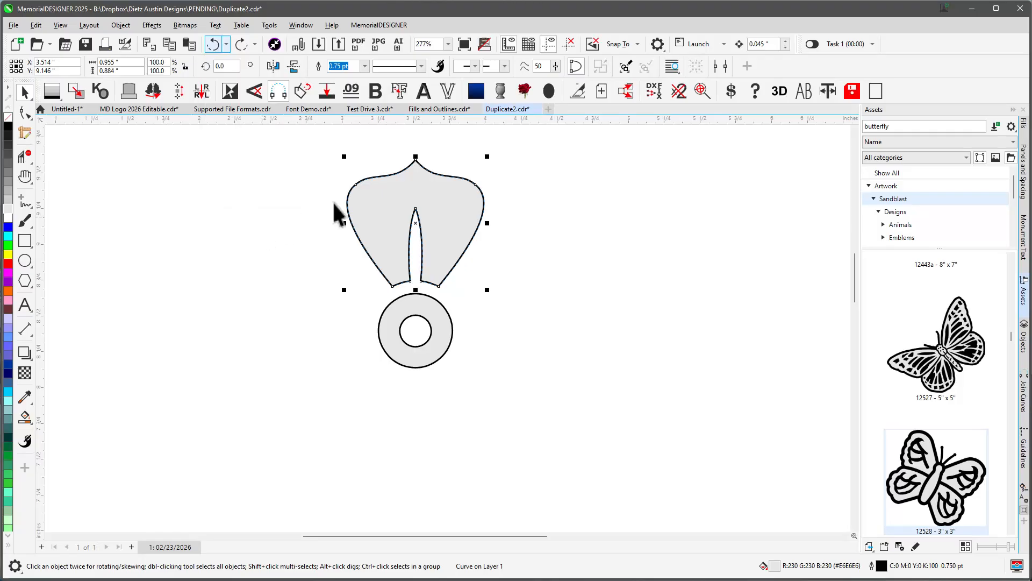
pyautogui.hotkey('ctrl', 'z')
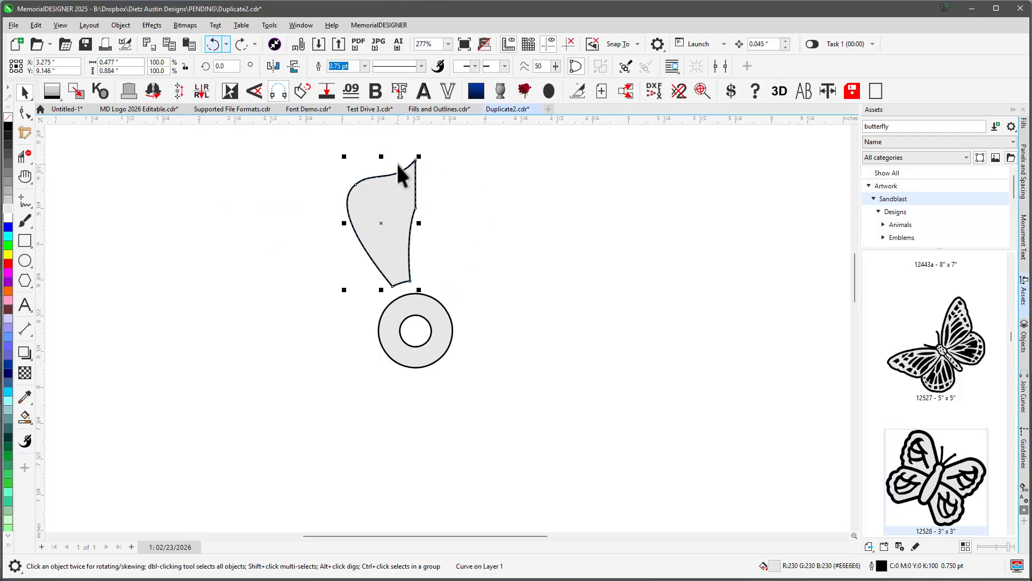
# Mirror a copy of the half petal and weld both halves into one petal.
pyautogui.hotkey('ctrl', 'm')
pyautogui.click(414, 208)
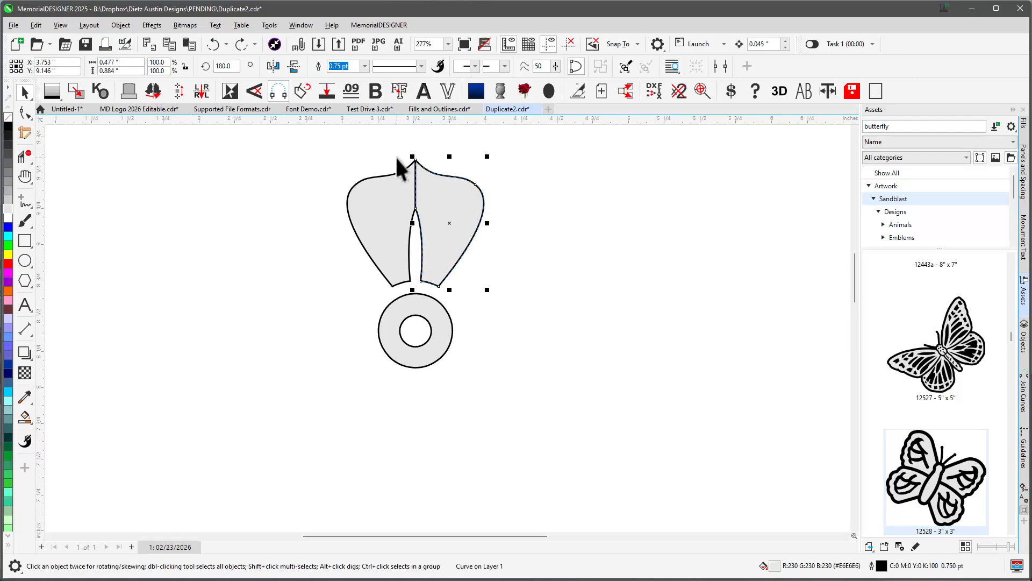
pyautogui.hotkey('ctrl', 'shift', 'z')
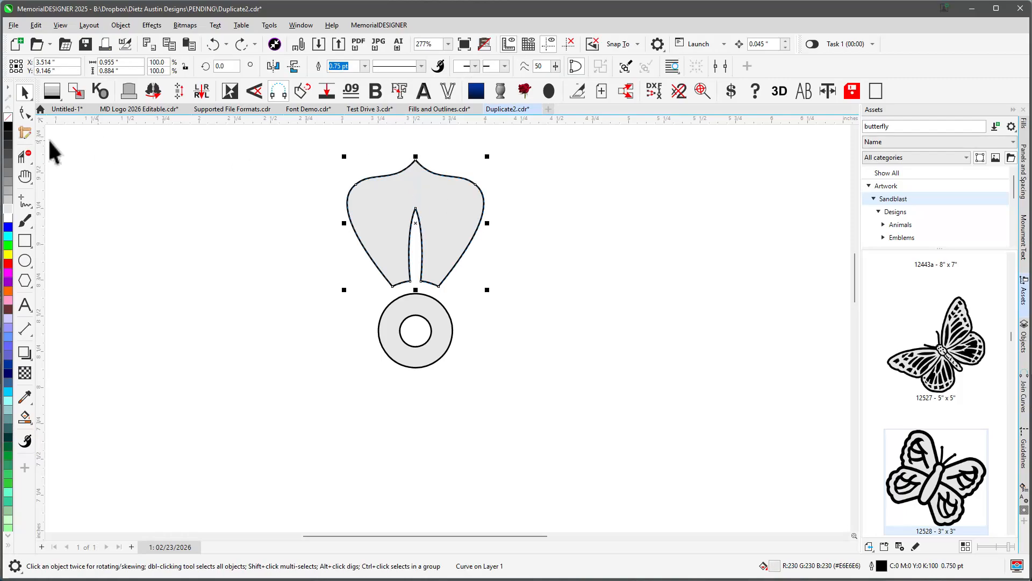
# Adjust a node of the petal with the Shape tool.
pyautogui.click(25, 112)
pyautogui.click(416, 210)
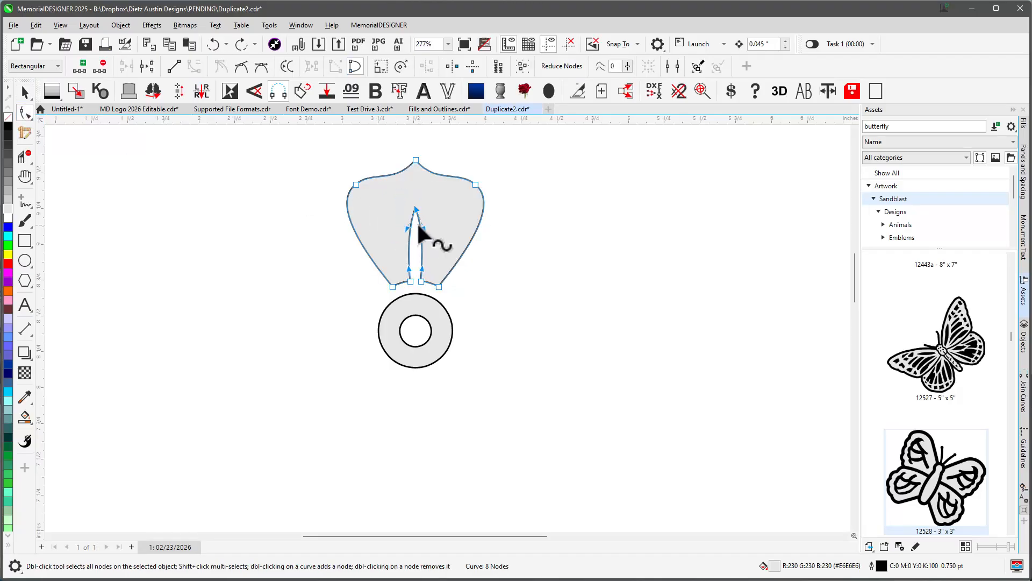
pyautogui.scroll(2, 424, 229)
pyautogui.moveTo(430, 338)
pyautogui.mouseDown()
pyautogui.moveTo(479, 324)
pyautogui.moveTo(450, 342)
pyautogui.mouseUp()
# Rotate a copy of the petal around the ring's centre and repeat it three times to form five petals.
pyautogui.press('space')
pyautogui.scroll(-3, 473, 391)
pyautogui.click(478, 367)
pyautogui.moveTo(511, 364); pyautogui.dragTo(579, 415)
pyautogui.rightClick(579, 415)
pyautogui.hotkey('ctrl', 'r')
pyautogui.hotkey('ctrl', 'r')
pyautogui.hotkey('ctrl', 'r')
# Select the whole flower, weld it, and add a thick outline around it.
pyautogui.moveTo(334, 273); pyautogui.dragTo(579, 535)
pyautogui.click(322, 66)
pyautogui.click(398, 95)
pyautogui.click(490, 238)
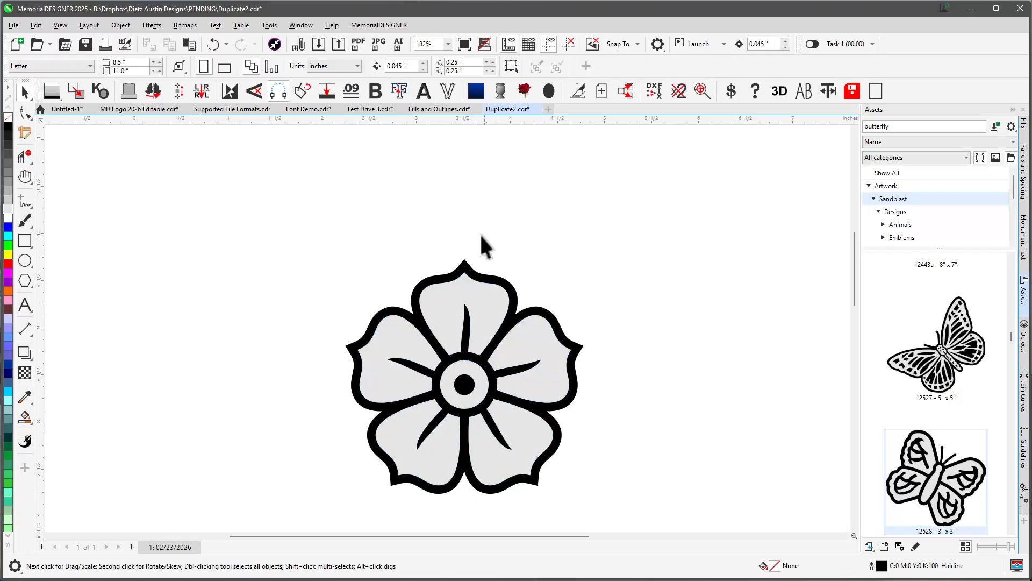